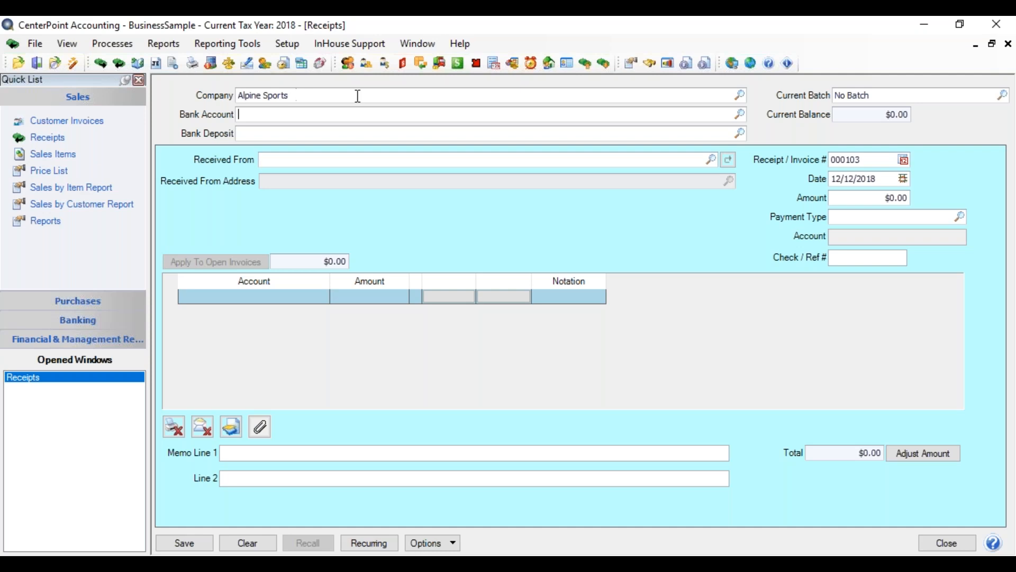
Choose Alpine Sports as the receipt's company from the company lookup.
left_click(494, 95)
double_click(491, 96)
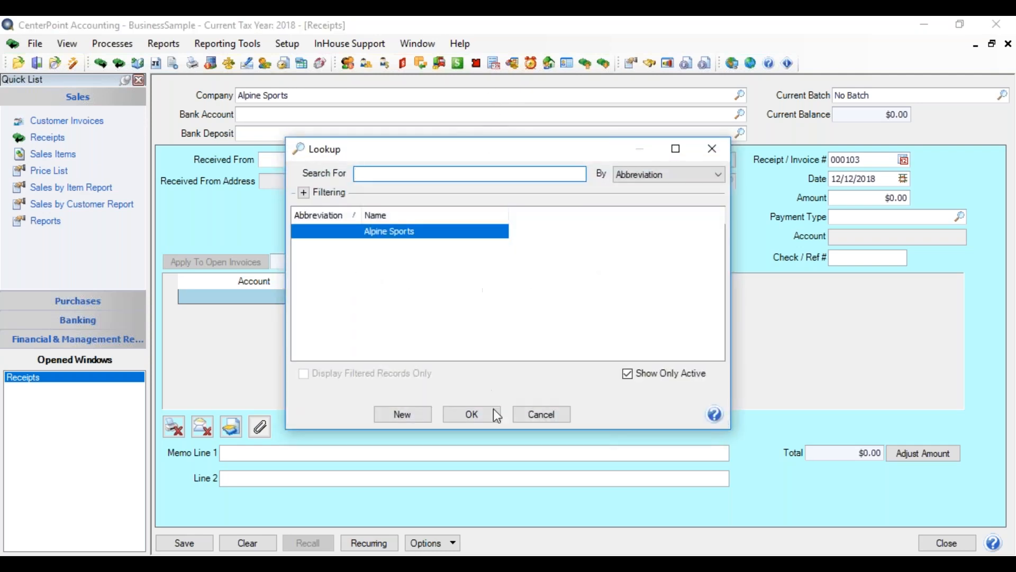
left_click(471, 414)
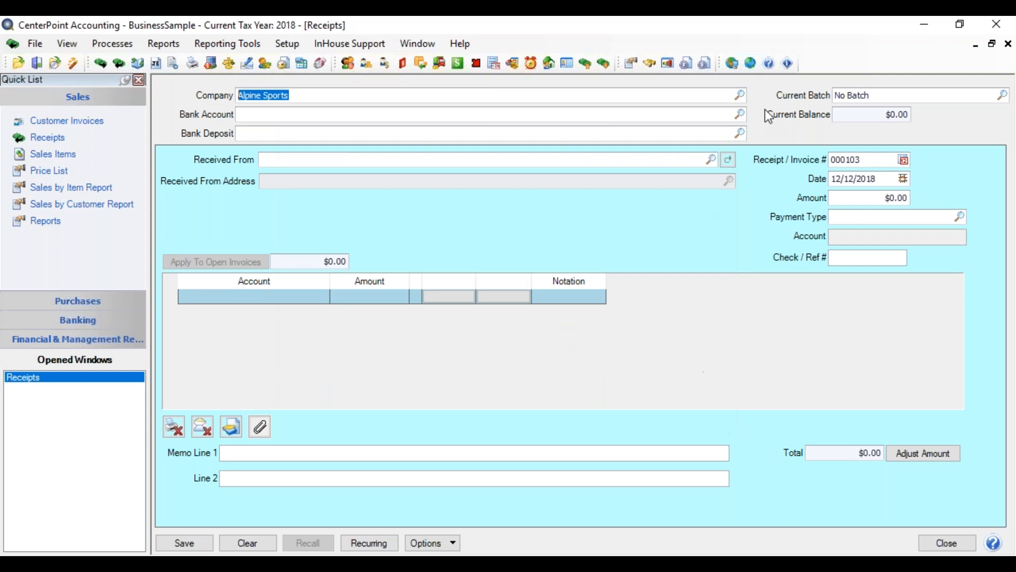
left_click(740, 96)
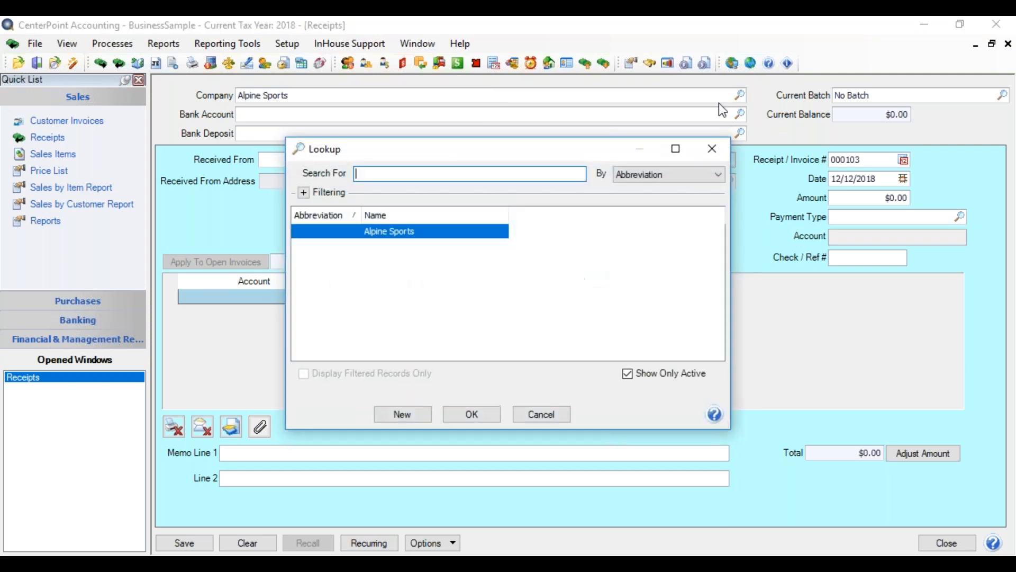
left_click(457, 415)
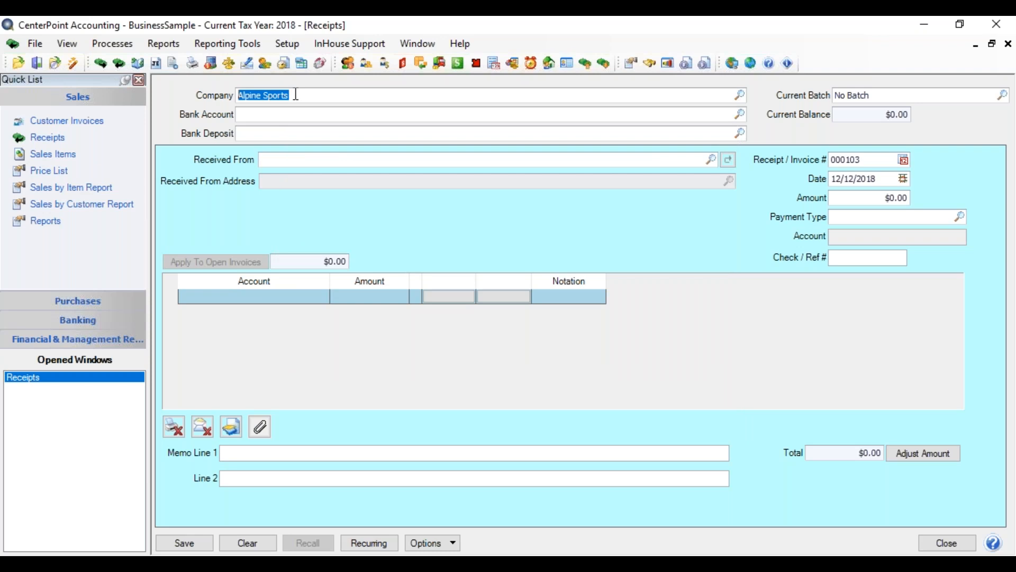
Select Midwest Line of Credit as the receipt's bank account from the account lookup.
key("Tab")
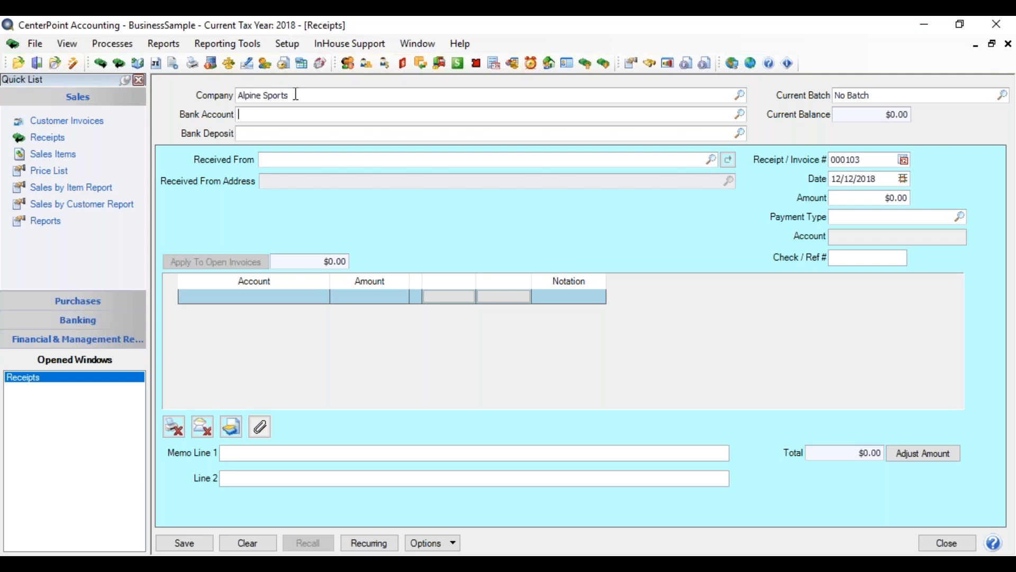
left_click(741, 115)
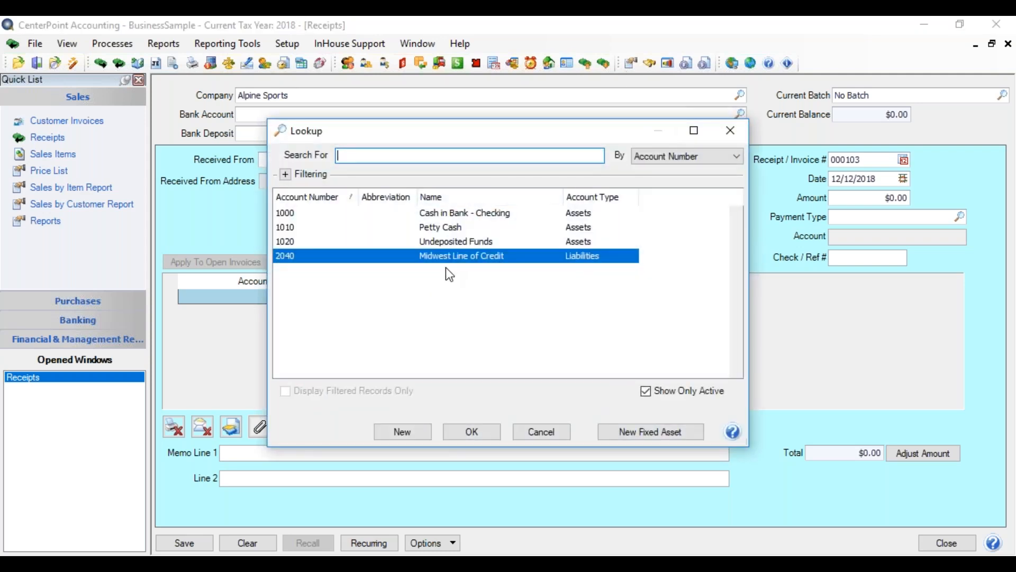
left_click(471, 433)
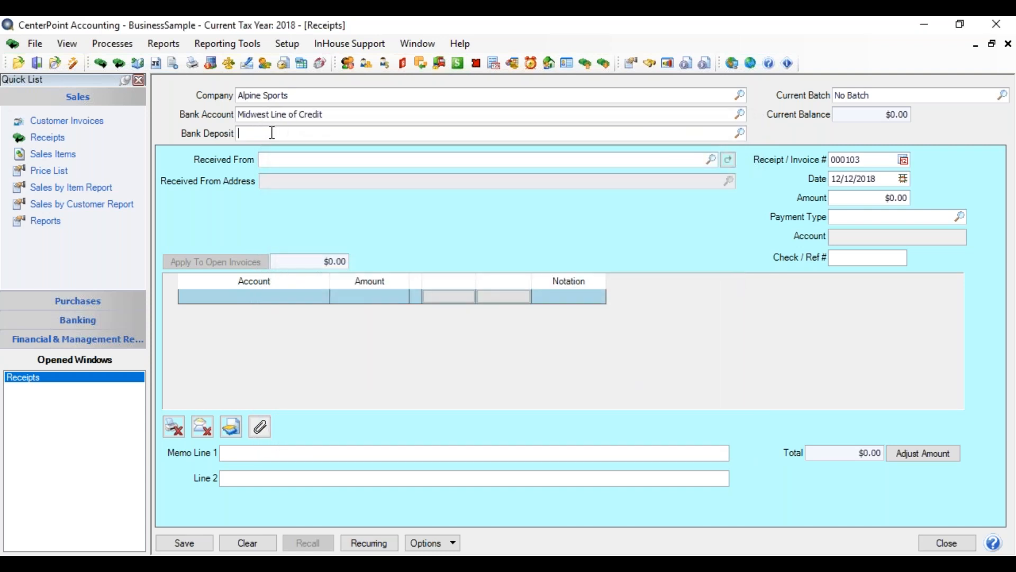
Set the receipt's bank account to Cash in Bank - Checking.
left_click_drag(333, 118, 205, 138)
type("cas")
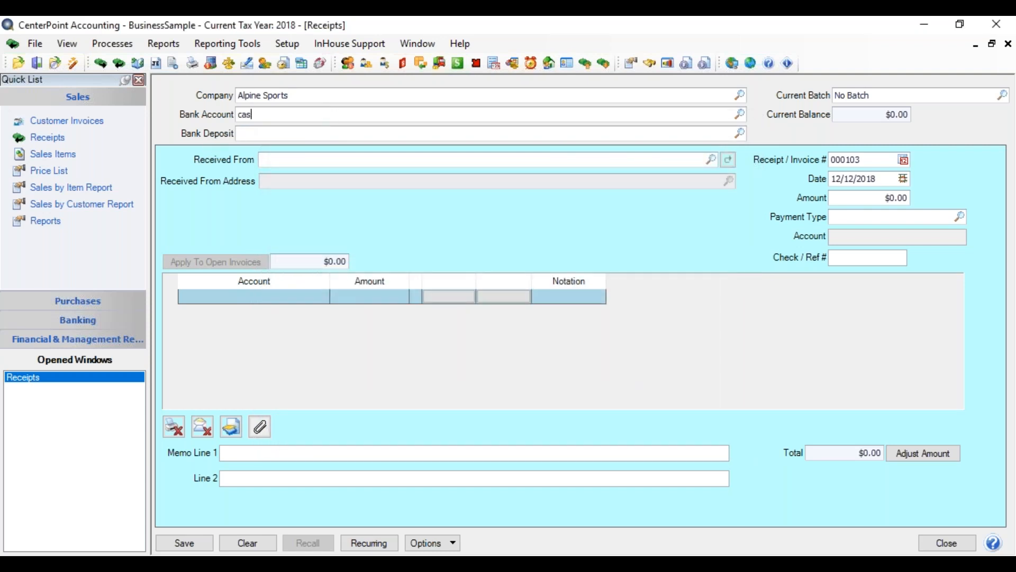
key("Tab")
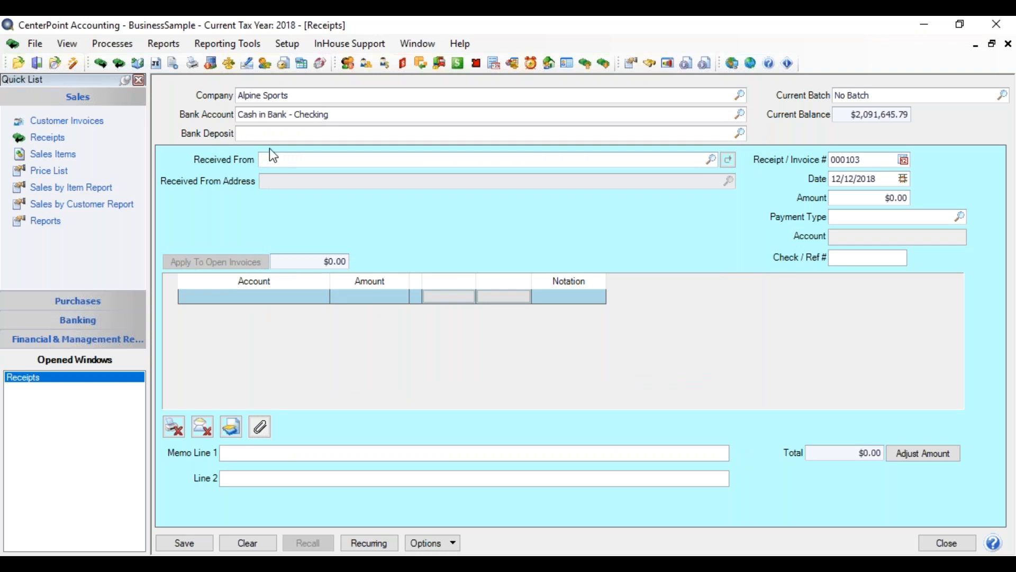
View the account details of Cash in Bank - Checking for editing and close them without saving.
right_click(330, 115)
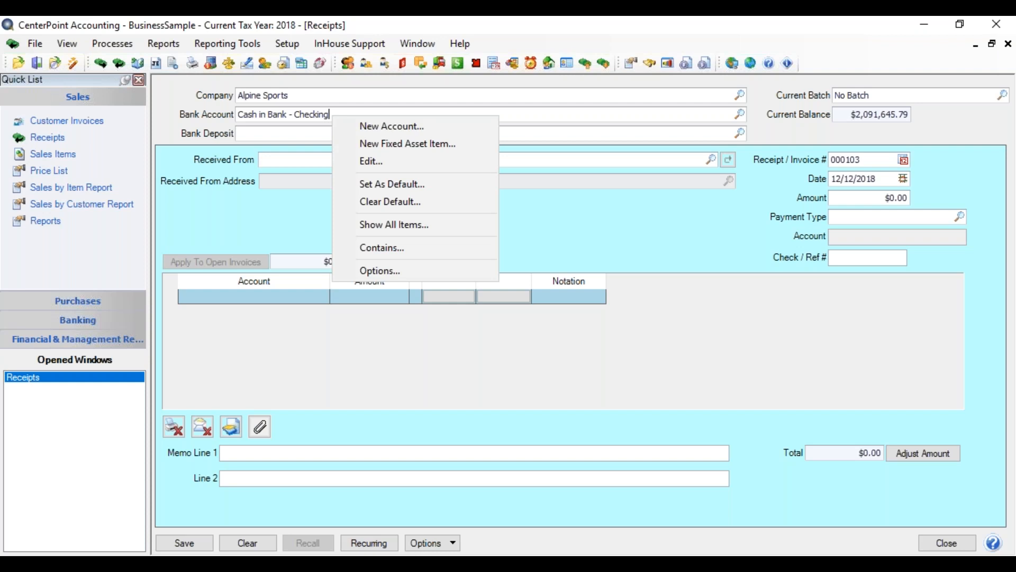
left_click(369, 161)
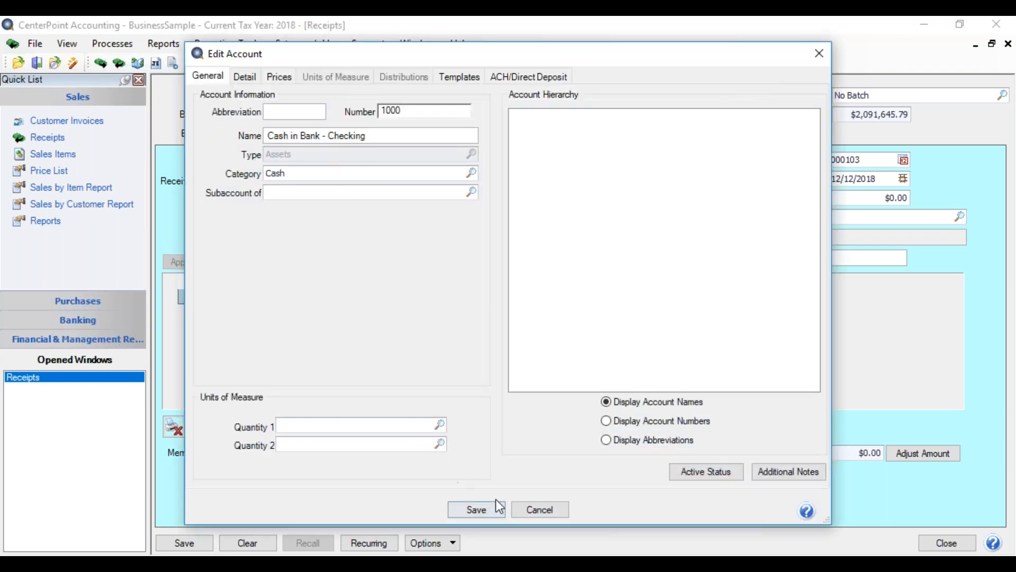
left_click(532, 507)
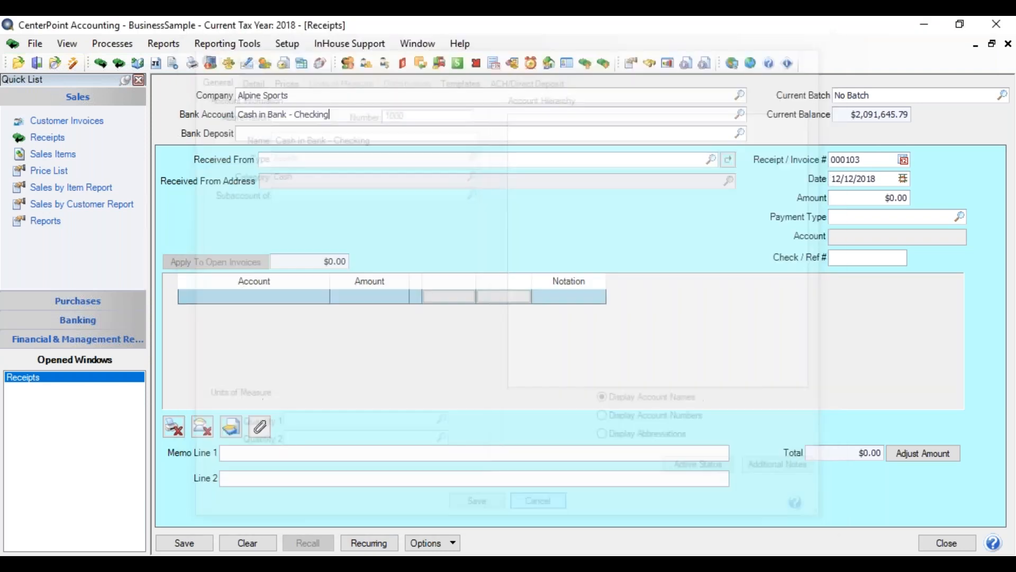
Set Cash in Bank - Checking as the default bank account for receipts.
right_click(339, 115)
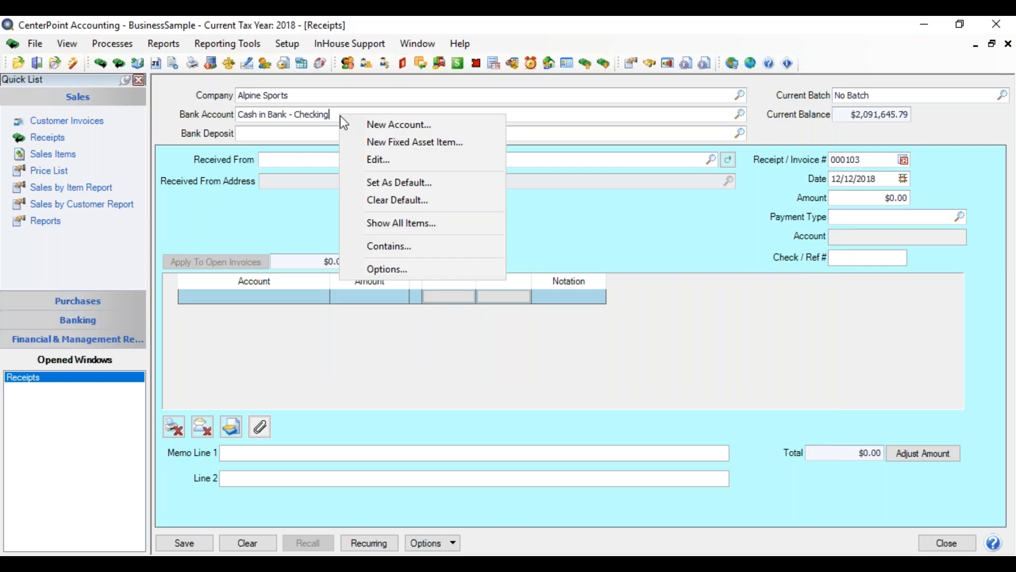
left_click(376, 182)
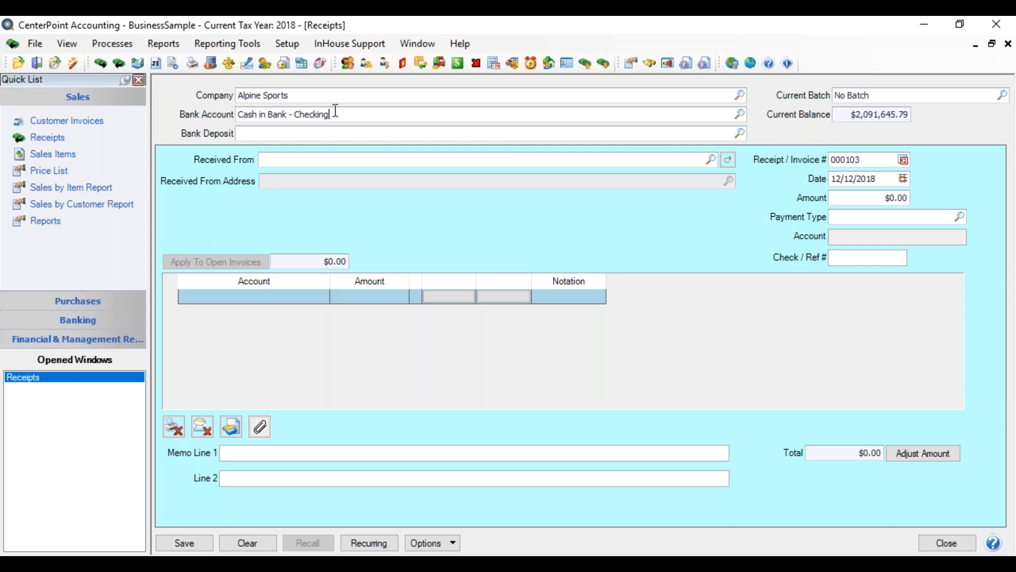
key("Tab")
left_click(113, 50)
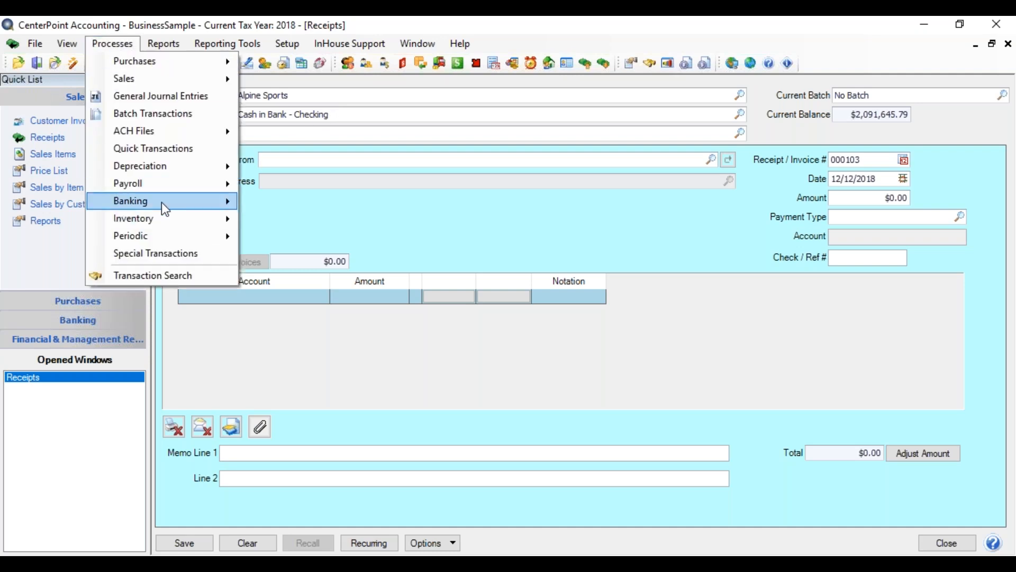
mouse_move(200, 212)
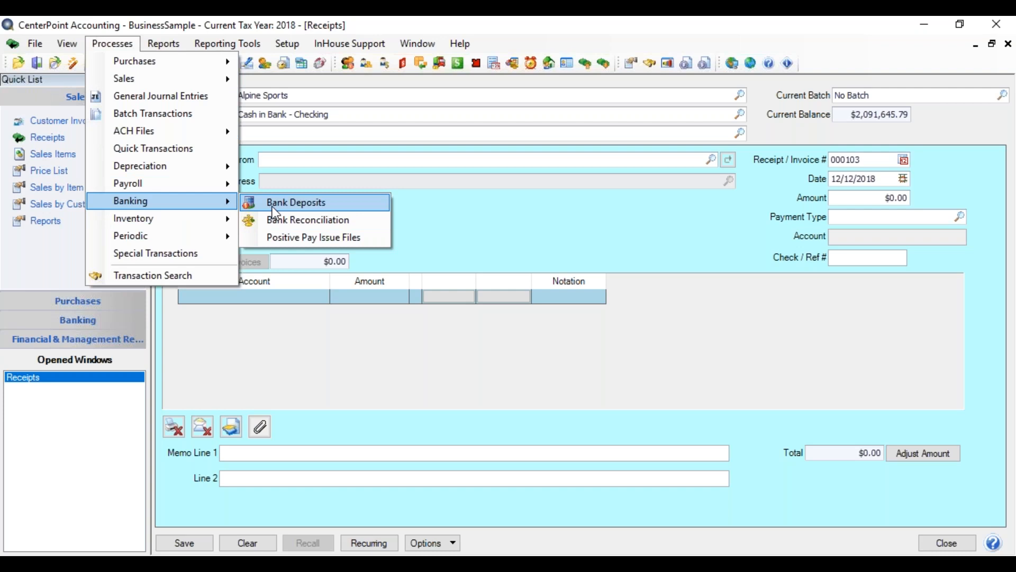
left_click(413, 196)
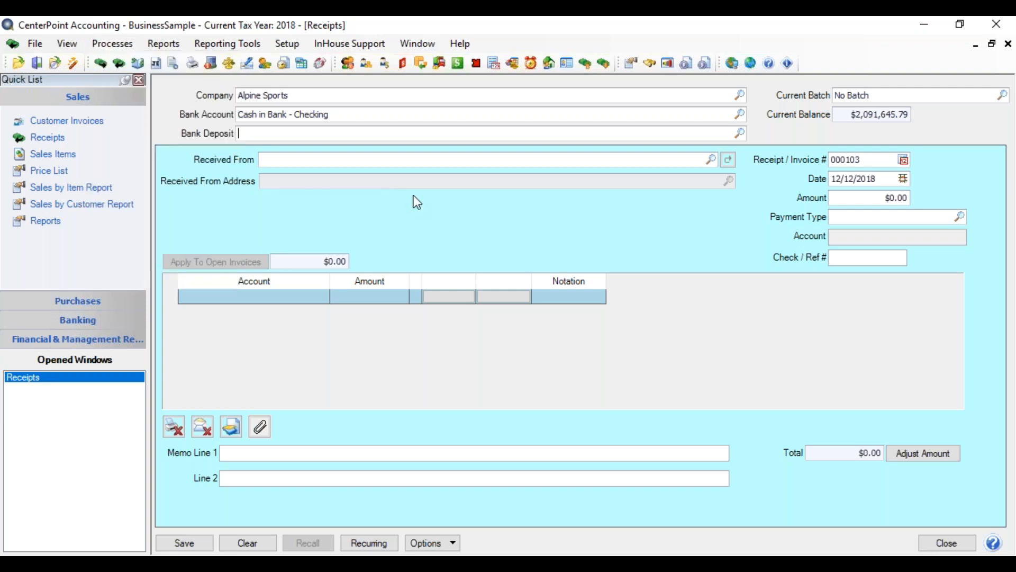
Set the blank Bank Deposit field as the default for receipts.
left_click(274, 132)
right_click(273, 133)
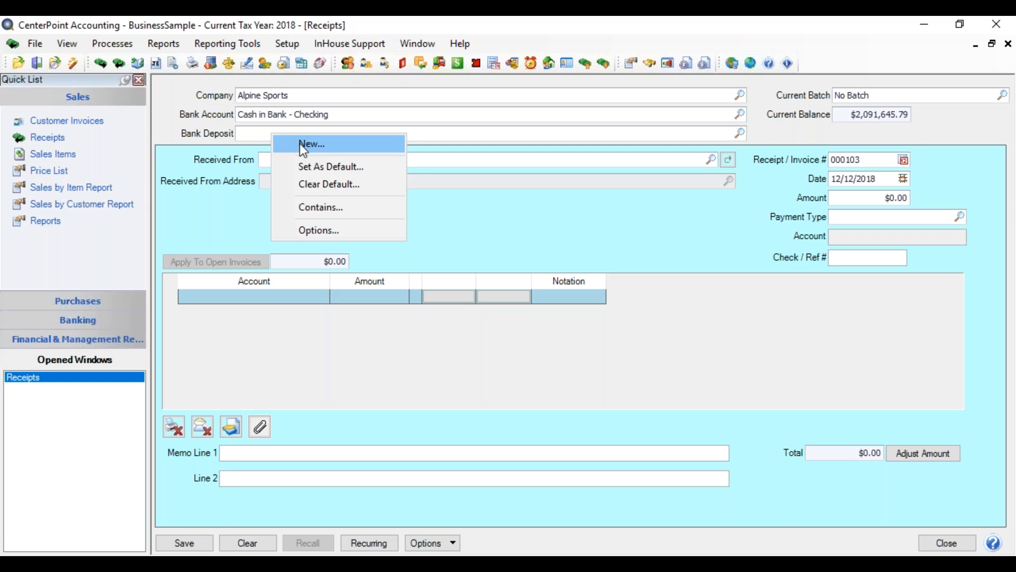
left_click(366, 167)
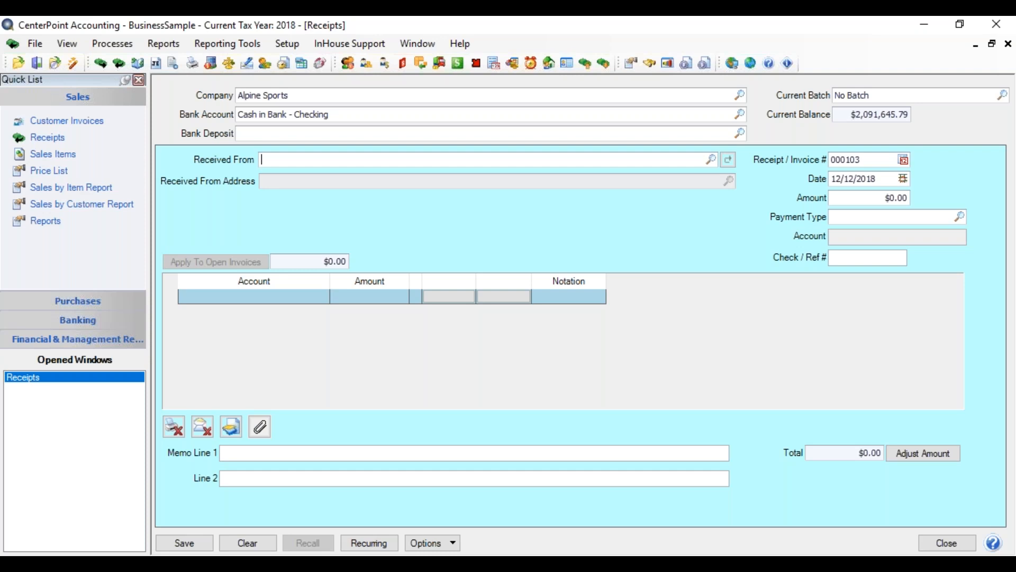
Fill in Received From with the customer, matching by part of the last name and again by part of the first name.
type("Willi")
key("Tab")
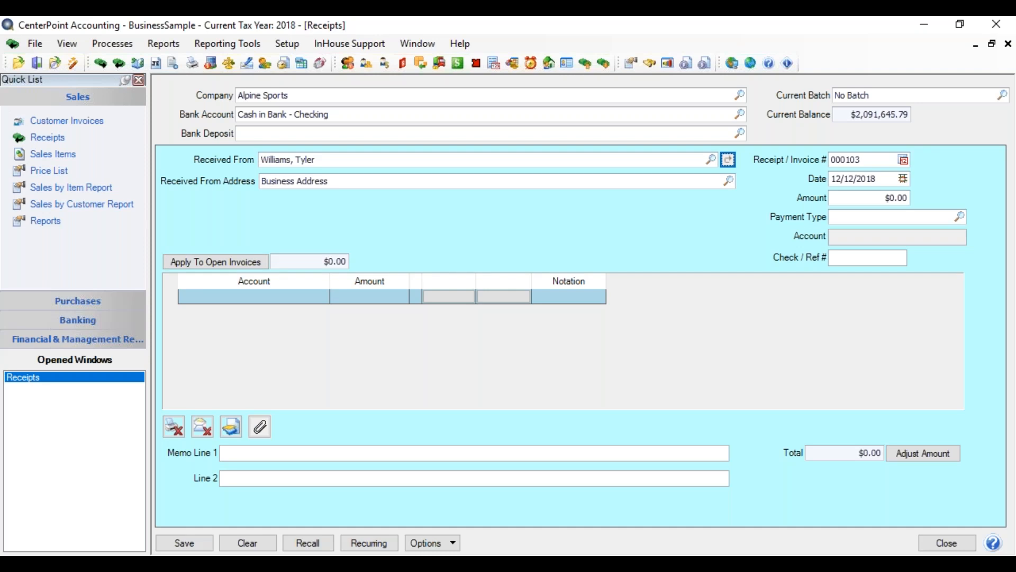
left_click(349, 161)
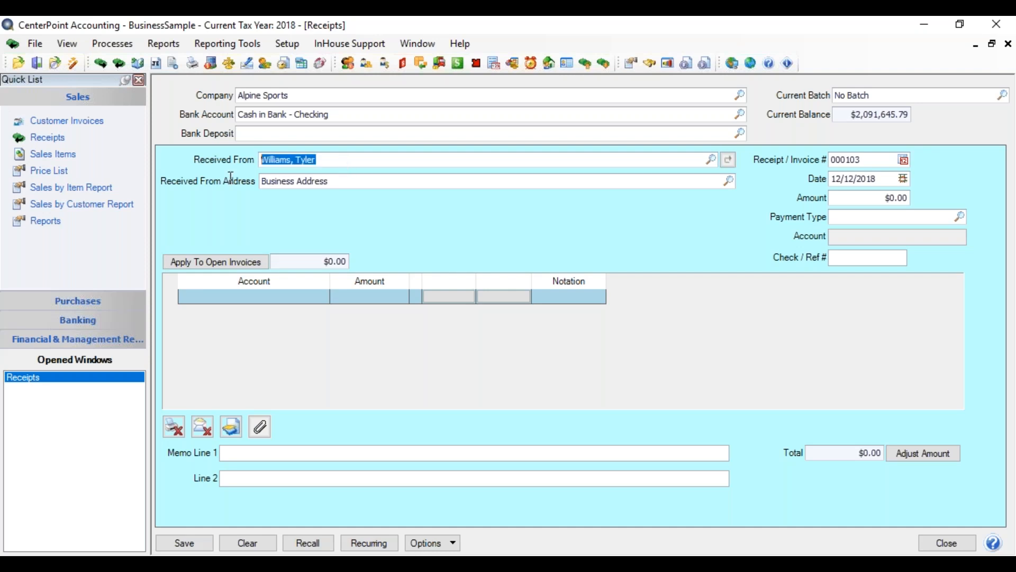
type("tyl")
key("Tab")
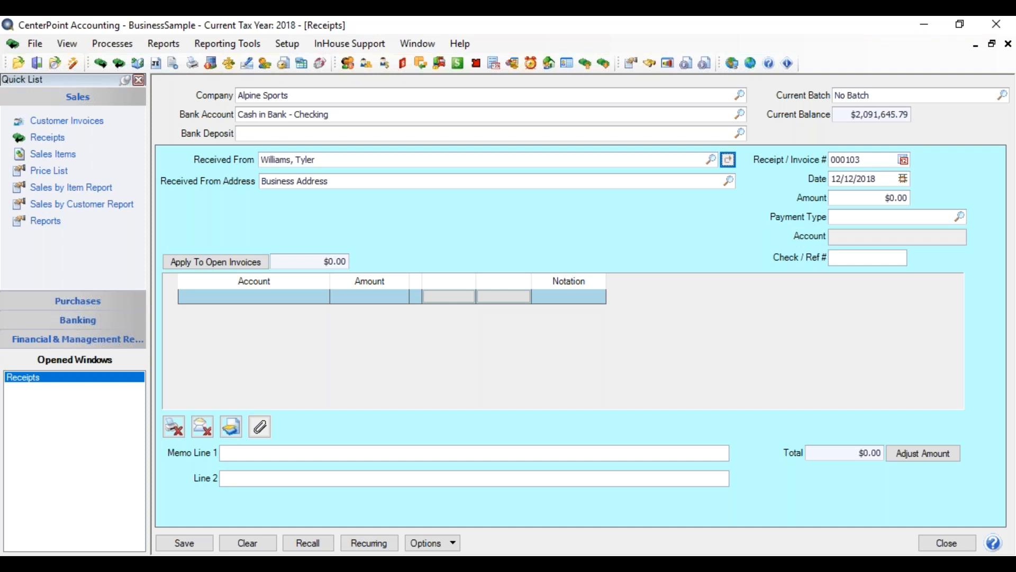
left_click(348, 160)
right_click(348, 161)
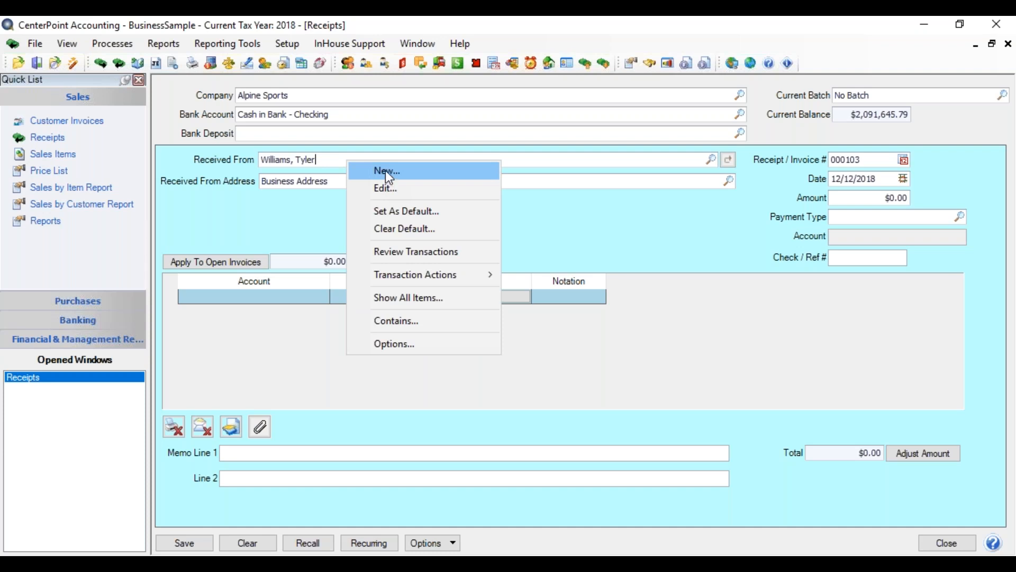
left_click(334, 159)
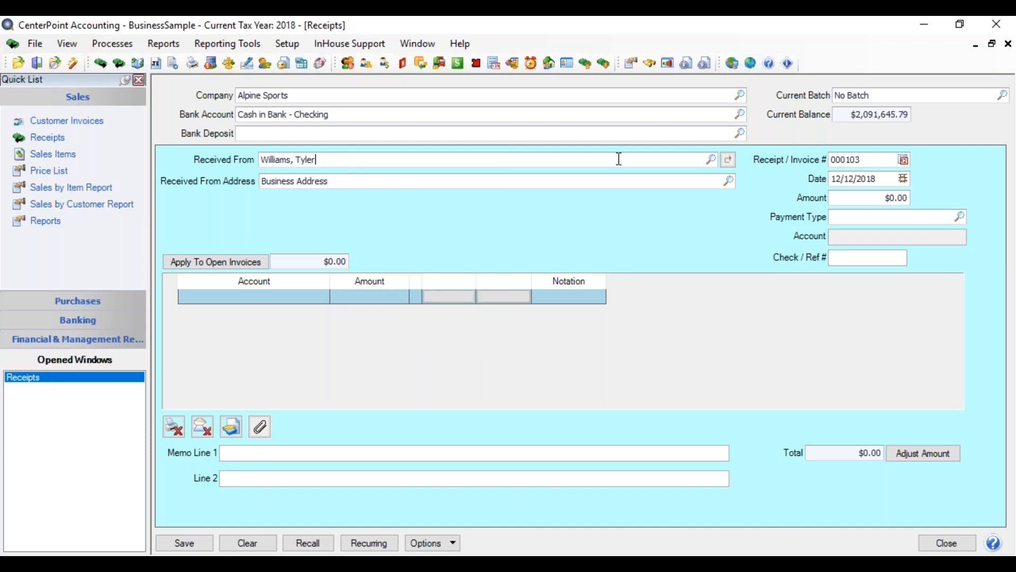
View the blank one-time-use name form from the customer lookup, cancel it, and keep the current customer selected.
left_click(712, 159)
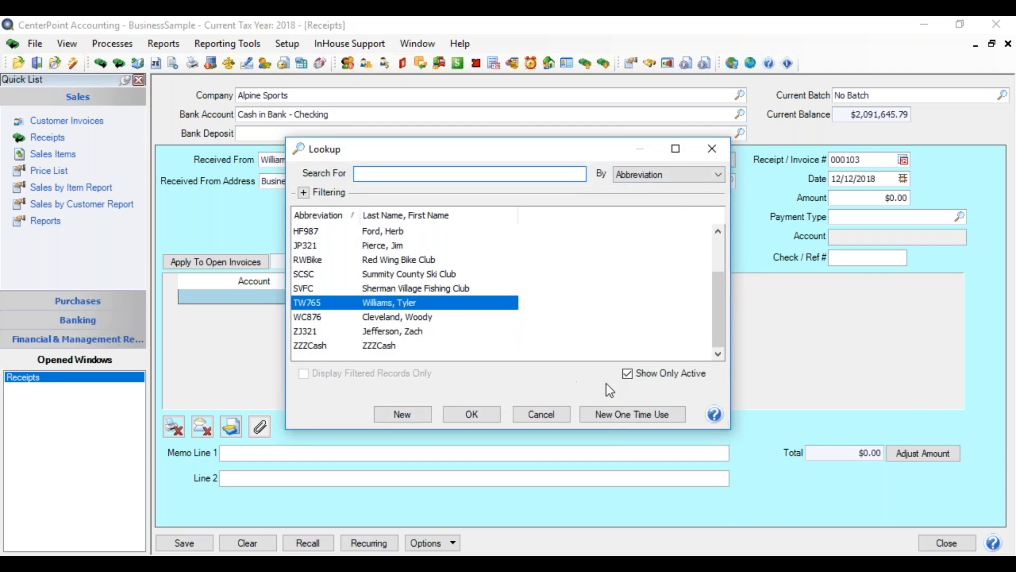
left_click(618, 416)
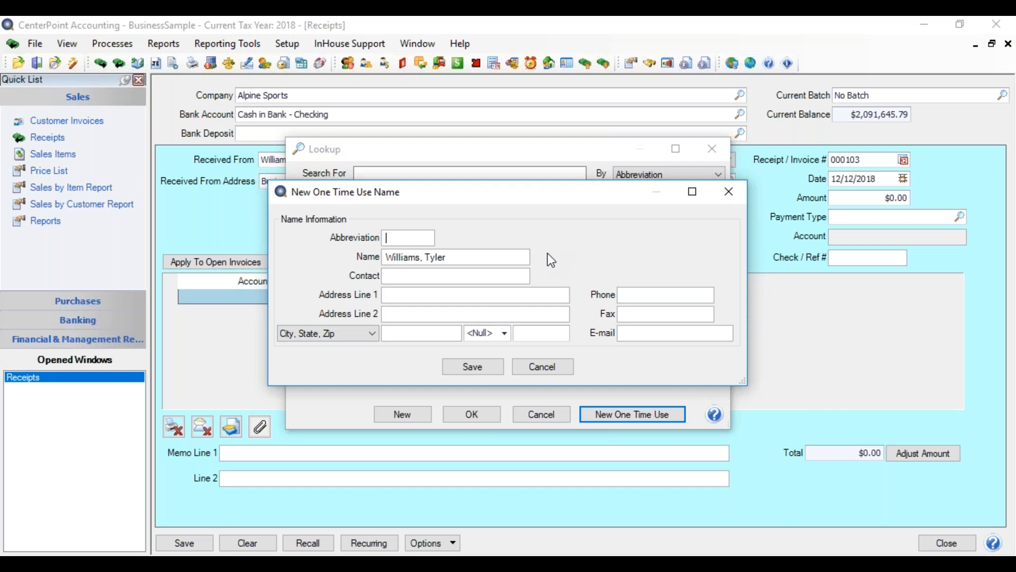
left_click(548, 365)
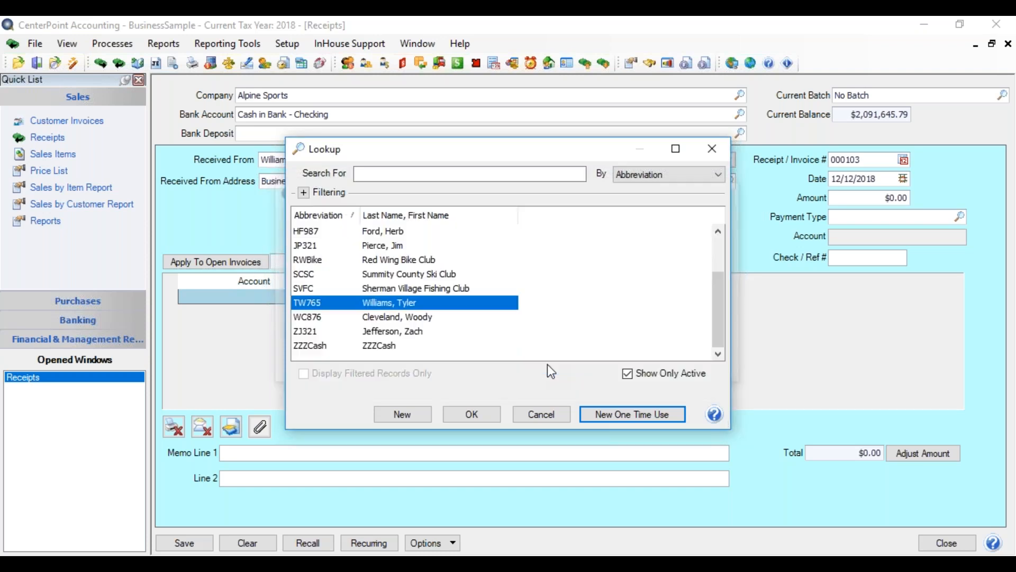
left_click(478, 412)
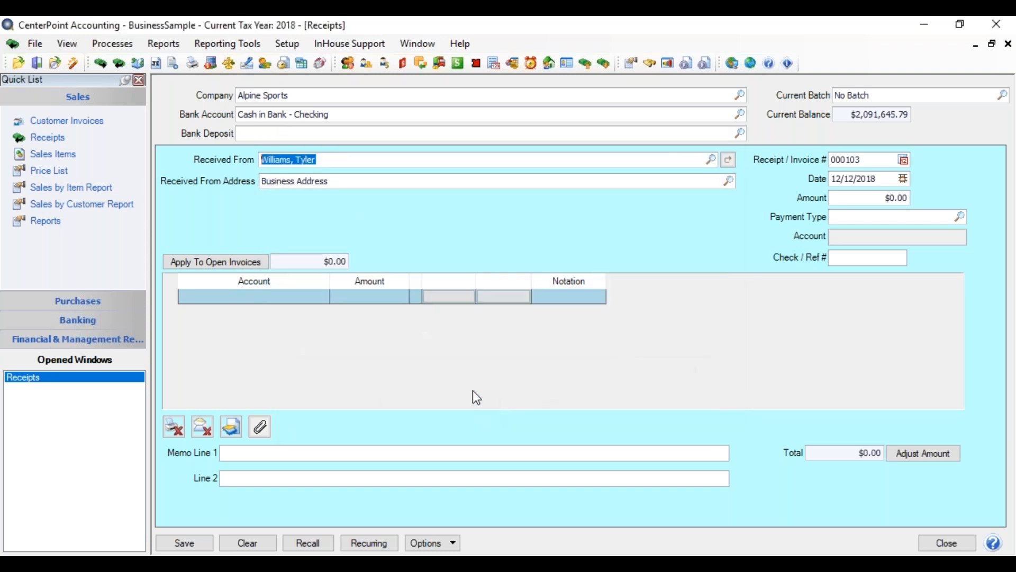
Review the selected customer's receipt transactions for this year in a widened search window, highlight the 8/31/2018 receipt, and close the search.
right_click(333, 158)
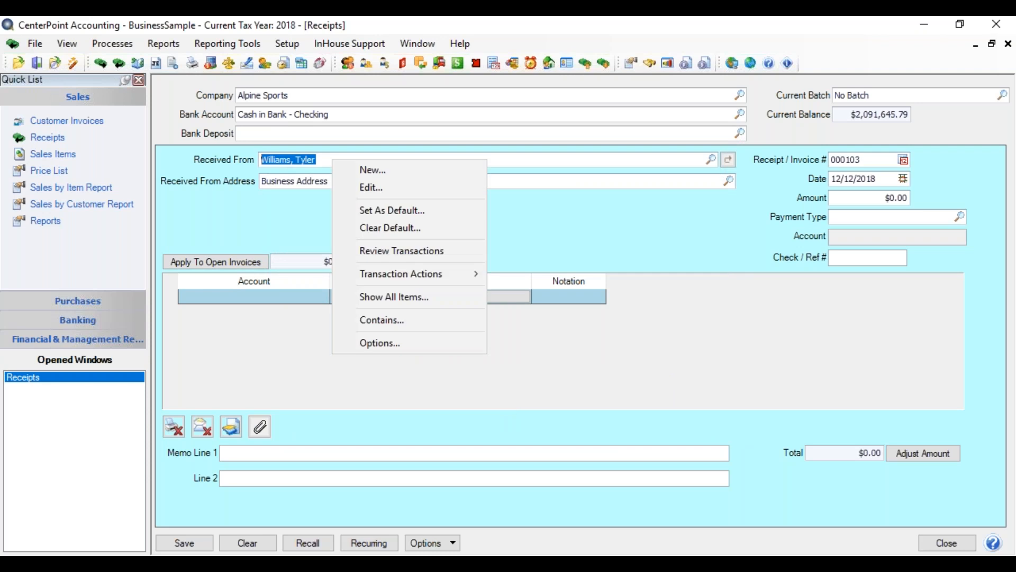
left_click(396, 252)
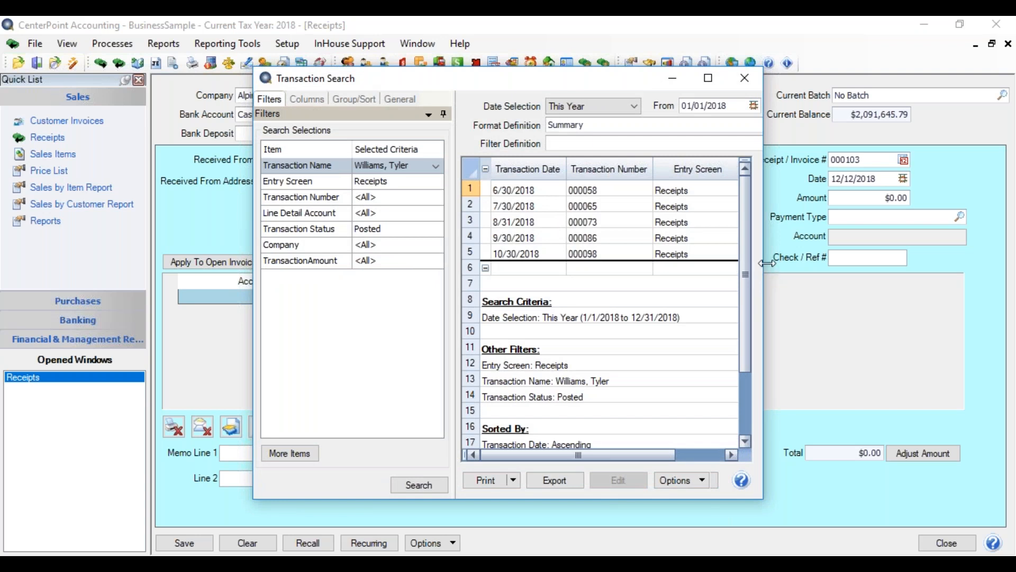
left_click_drag(767, 269, 997, 235)
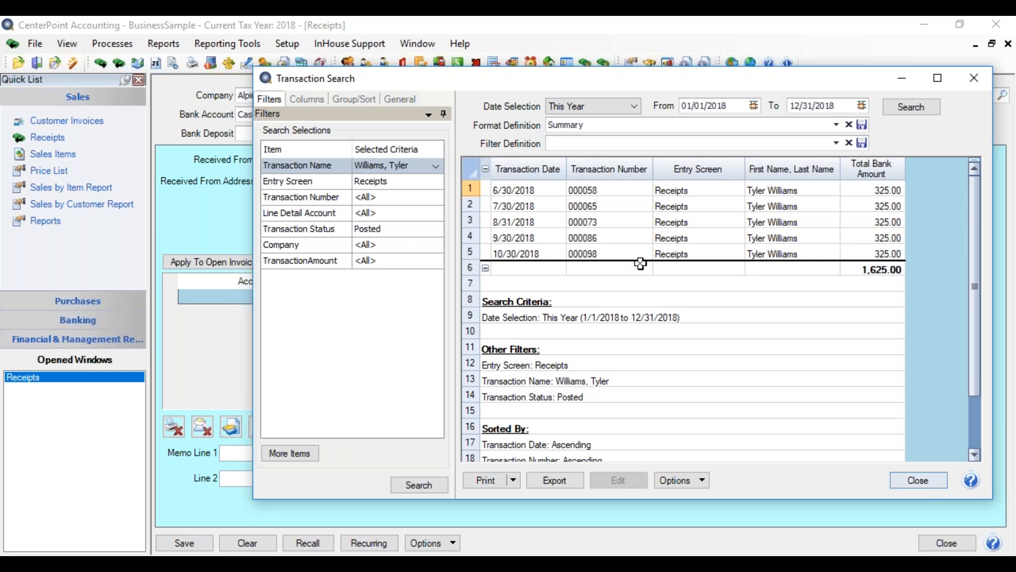
left_click(658, 224)
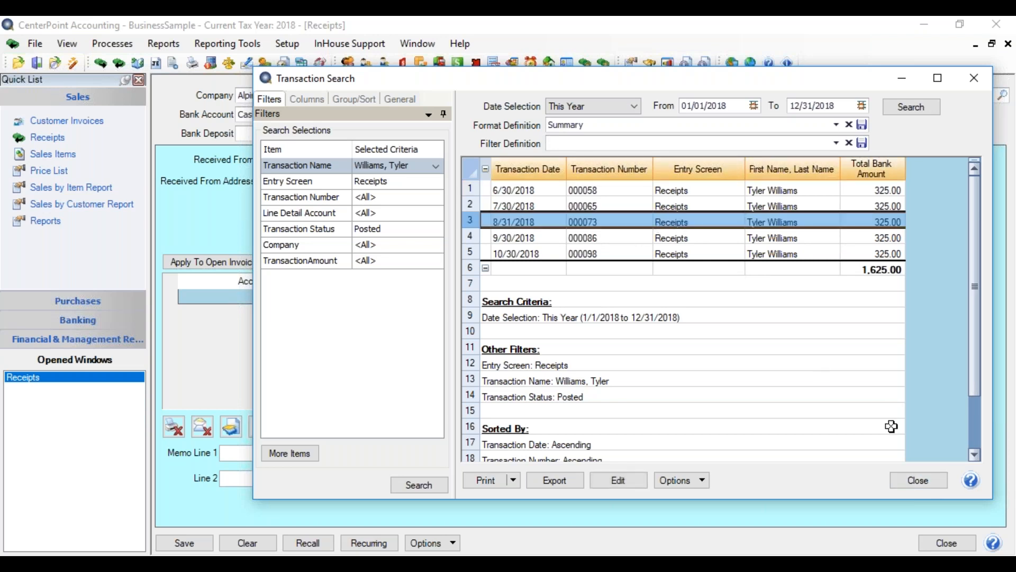
left_click(926, 481)
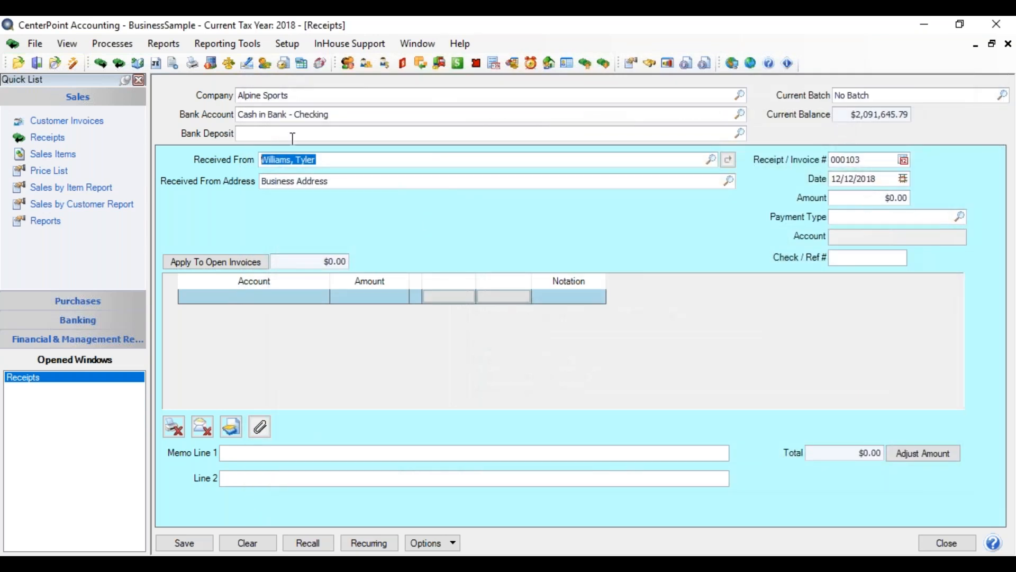
Set the transaction action for Received From to Leave Transaction Empty.
right_click(324, 159)
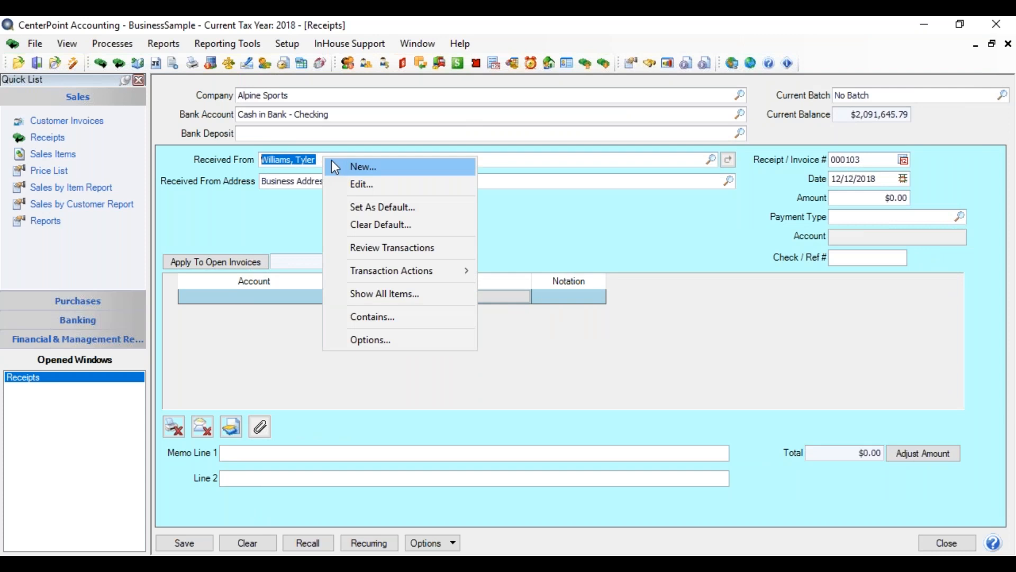
mouse_move(461, 272)
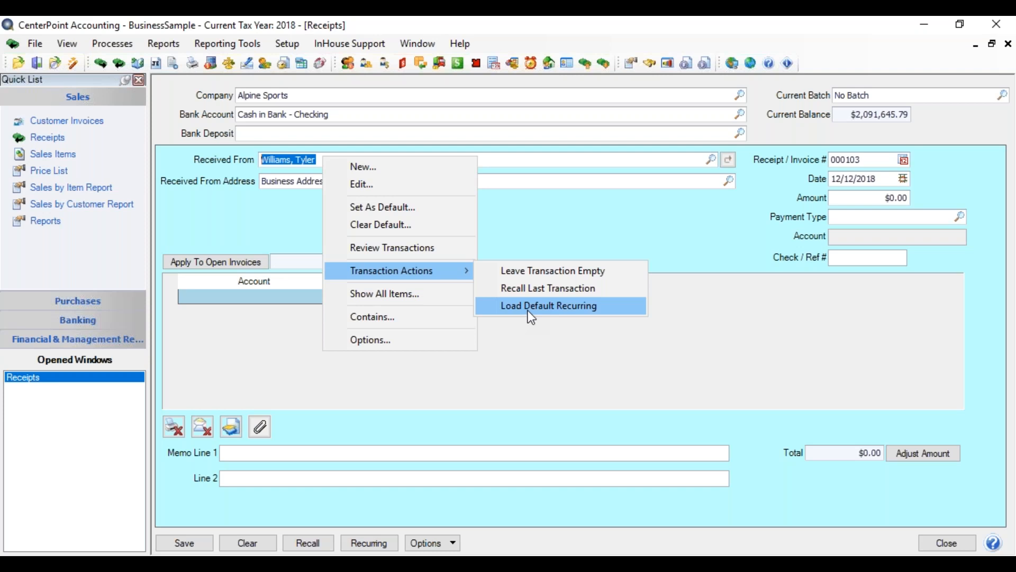
left_click(523, 271)
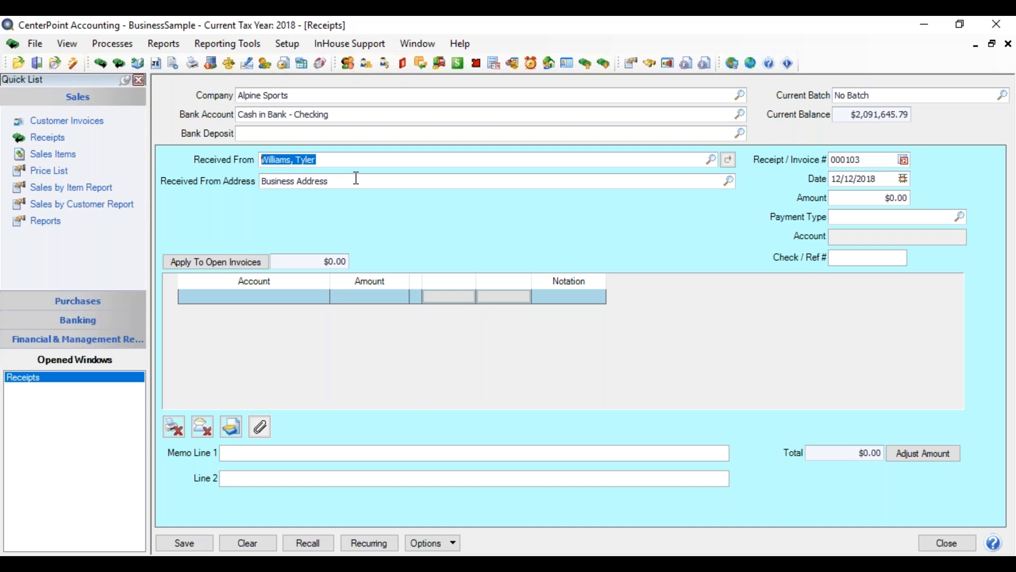
Look up the customer's addresses for Received From Address and choose Business Address.
key("Tab")
key("Tab")
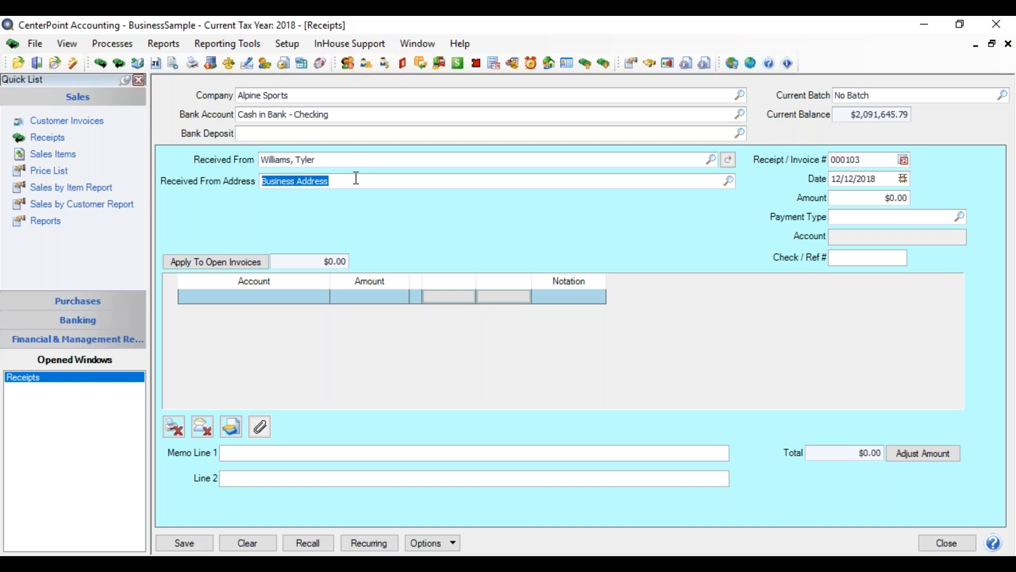
left_click(729, 181)
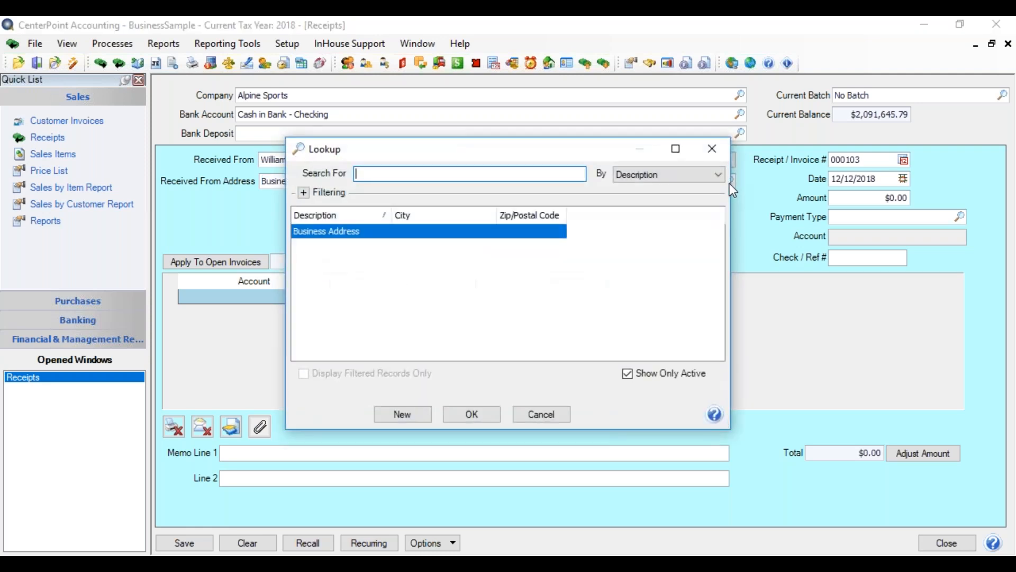
left_click(463, 417)
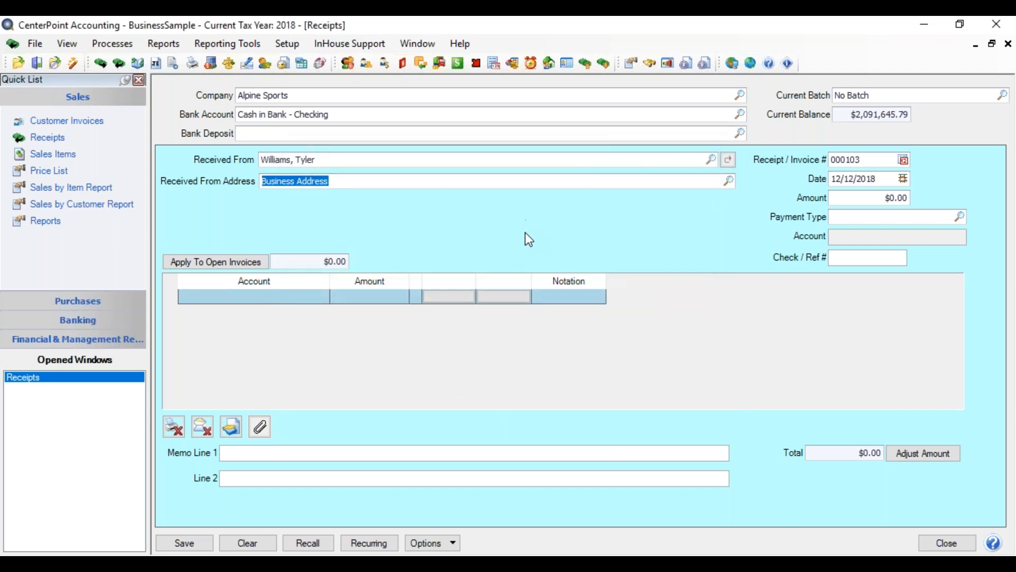
Set the receipt date to 12/15/2018.
key("Tab")
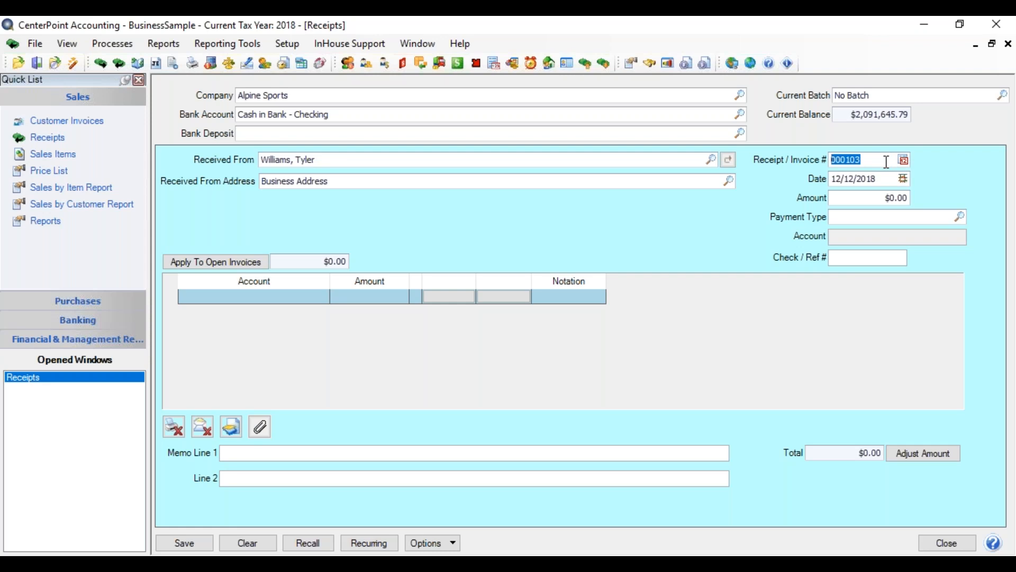
key("Tab")
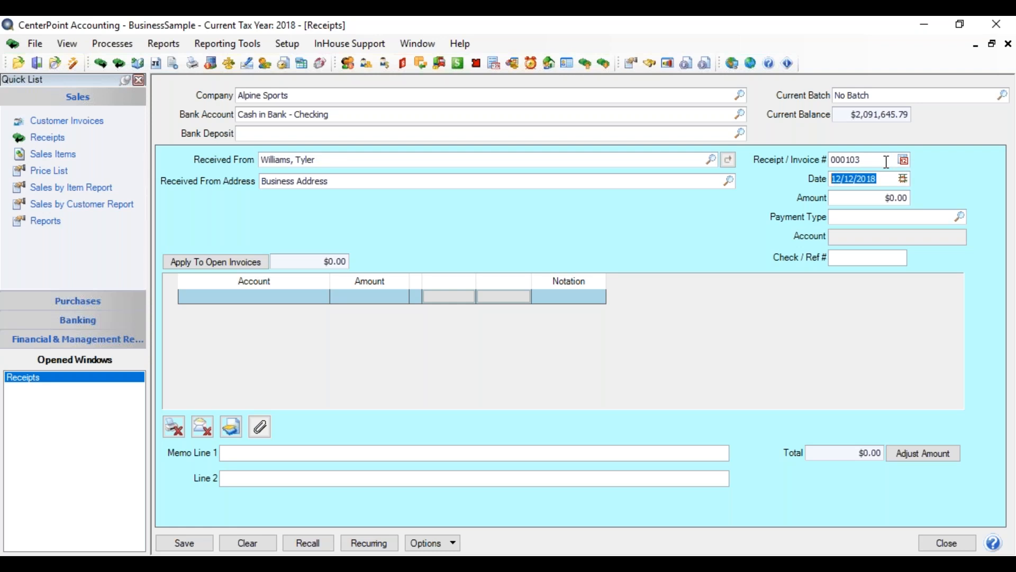
type("12/15/2018")
key("Tab")
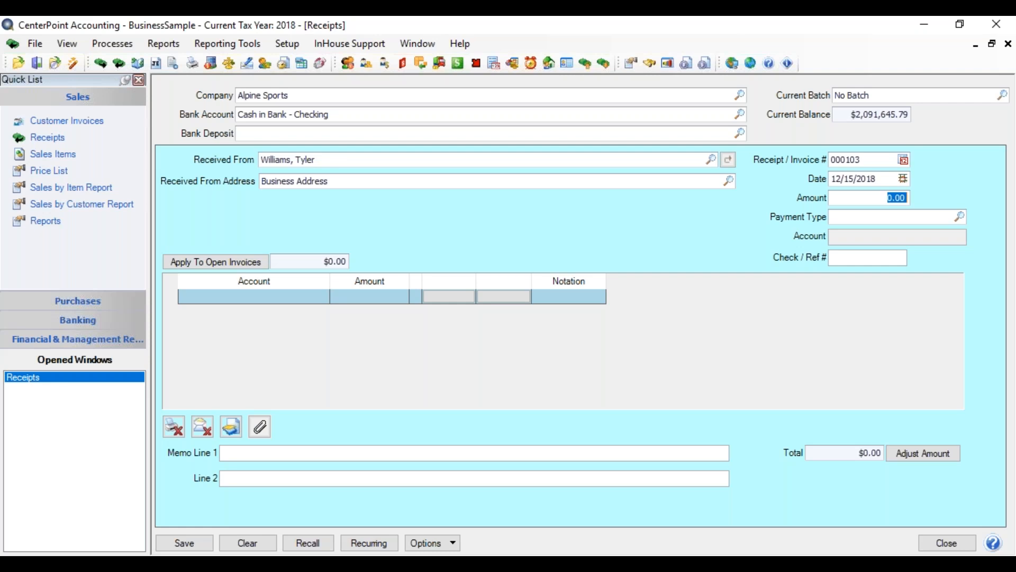
Set the receipt date to 11/30/2018 and pick the same day in the November 2018 calendar.
left_click_drag(878, 179, 832, 179)
type("11")
type("/30")
key("Tab")
left_click(906, 179)
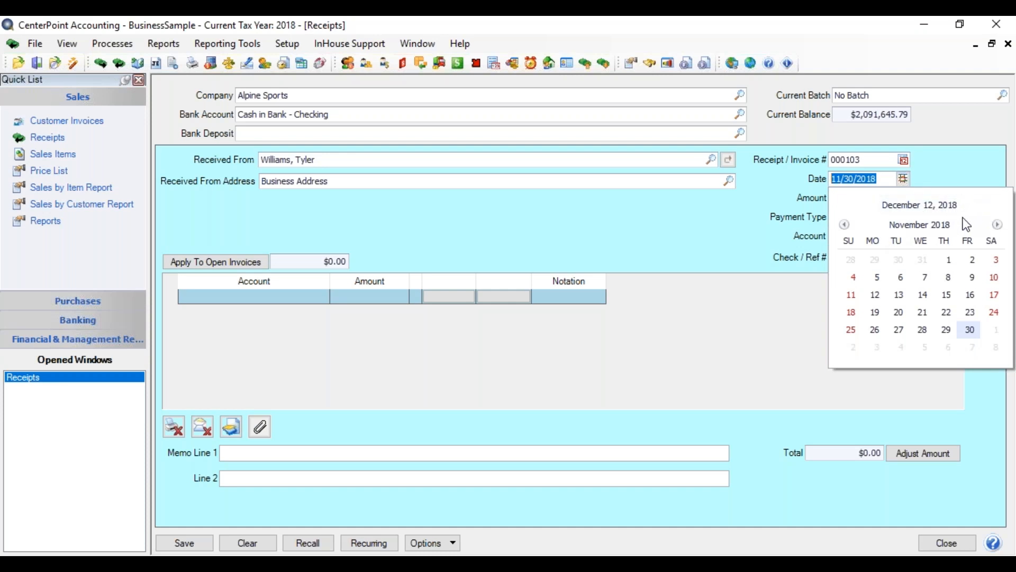
left_click(971, 331)
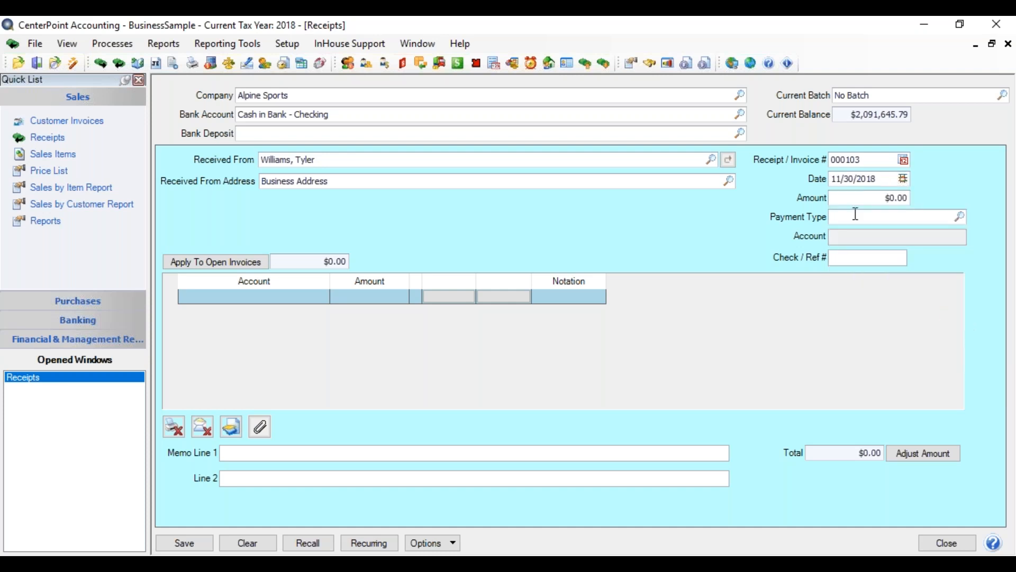
Enter 325.00 as the receipt amount.
left_click(863, 199)
type("325.00")
key("Tab")
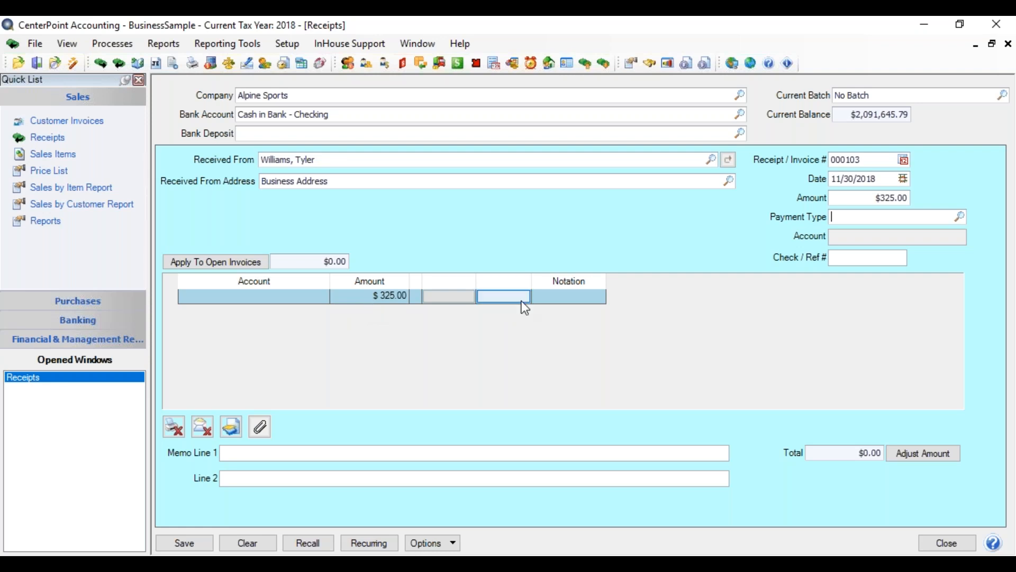
Choose Check as the payment type and enter 5120 as the check/reference number.
left_click(962, 218)
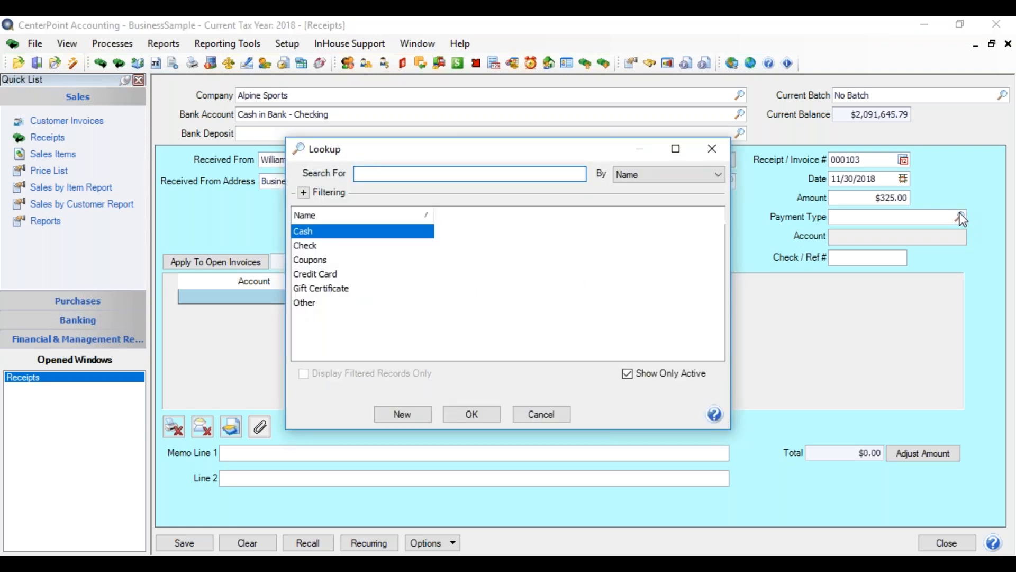
double_click(341, 246)
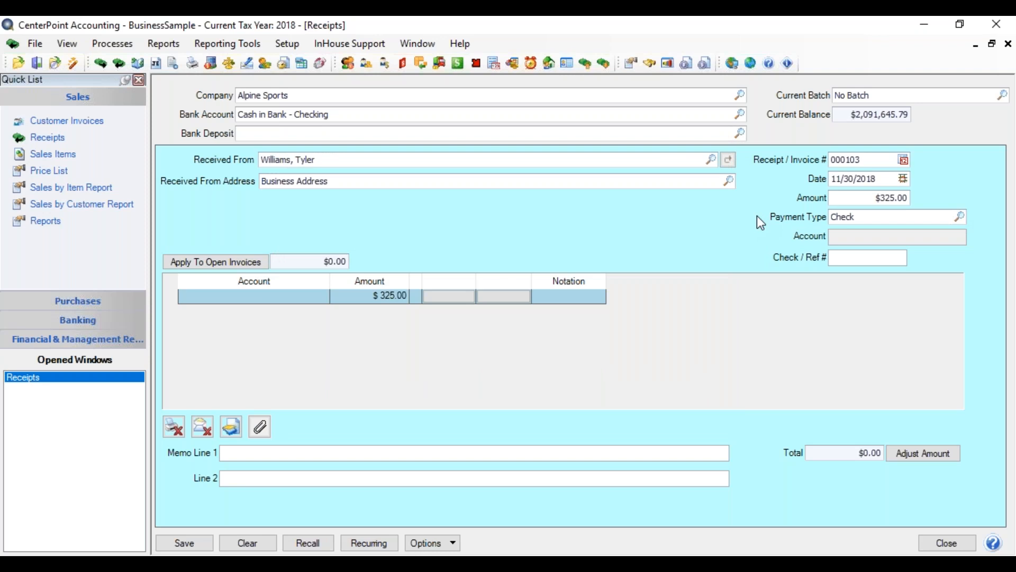
key("Tab")
type("5120")
key("Tab")
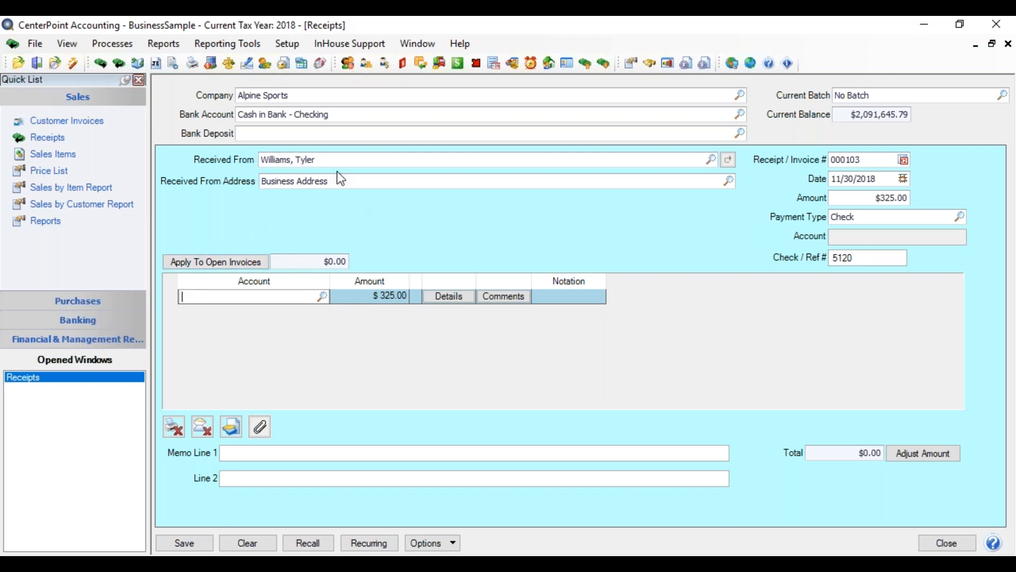
Switch Received From to another customer by first name, view that customer's open invoices for applying a receipt, and close the window.
left_click_drag(334, 159, 165, 182)
type("Frank")
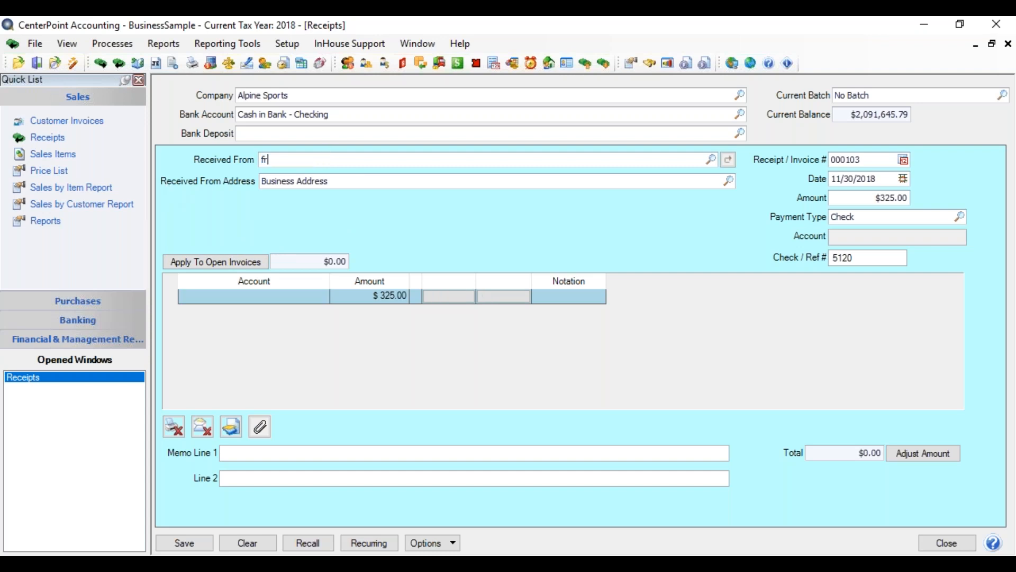
key("Tab")
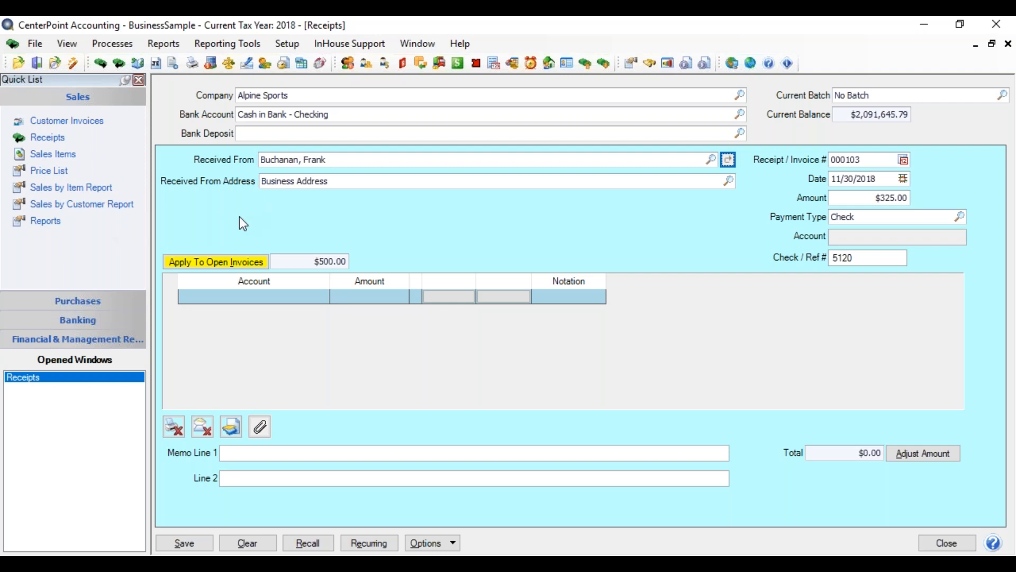
left_click(227, 265)
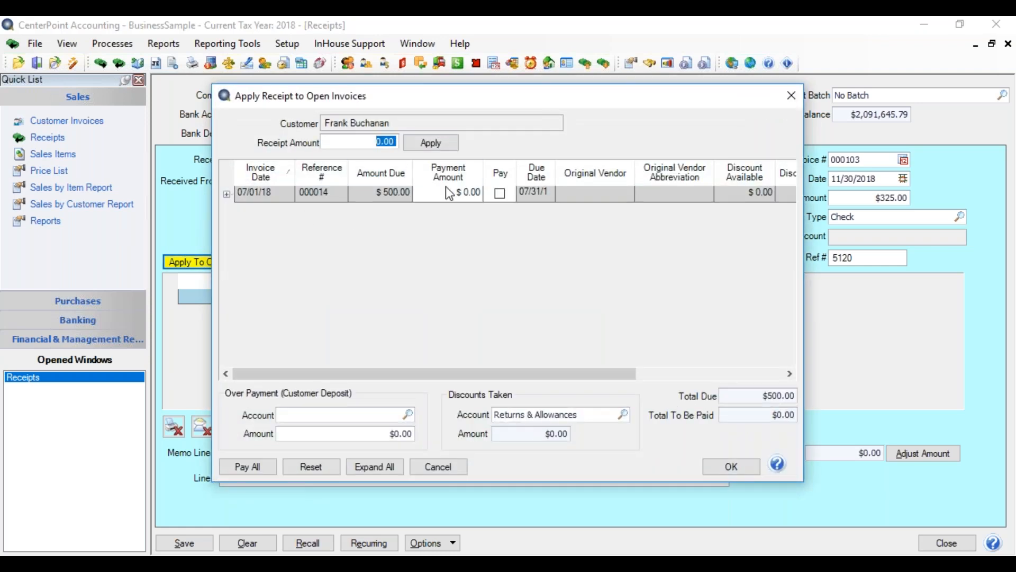
left_click(730, 467)
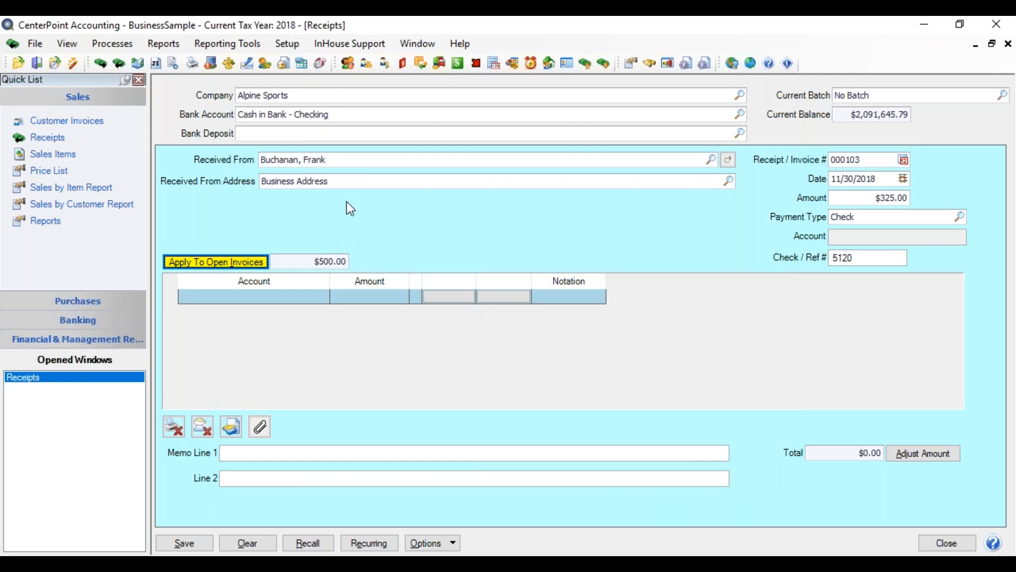
Set Received From back to the original customer by first name and go to the first line's account.
left_click(337, 160)
type("tyler")
key("Tab")
key("Tab")
key("Tab")
key("Tab")
key("Tab")
key("Tab")
key("Tab")
key("Tab")
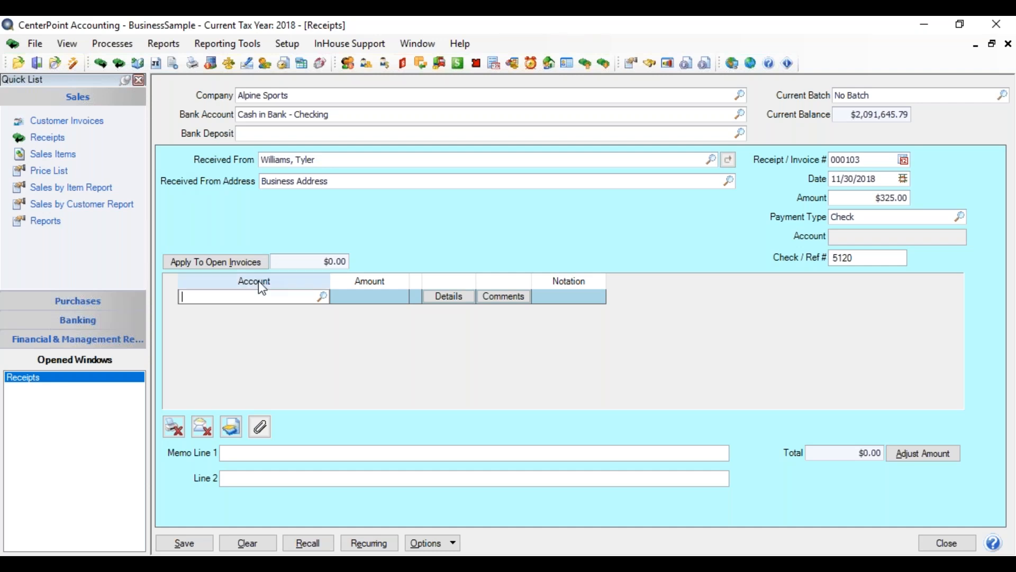
Fill in the first receipt line with the Rental Income account, found by searching "rental", and an amount of 325.00.
left_click(323, 296)
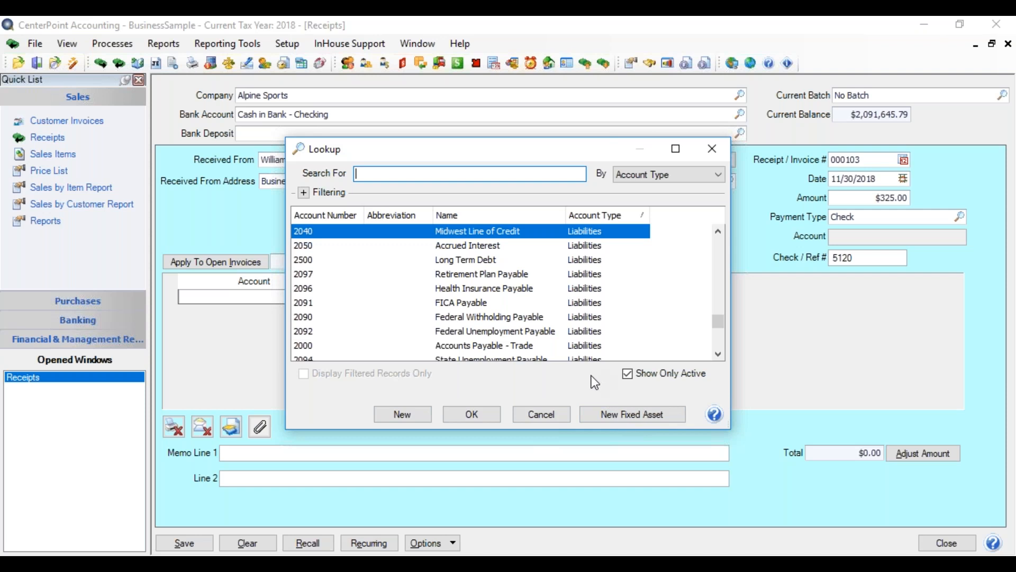
left_click(541, 415)
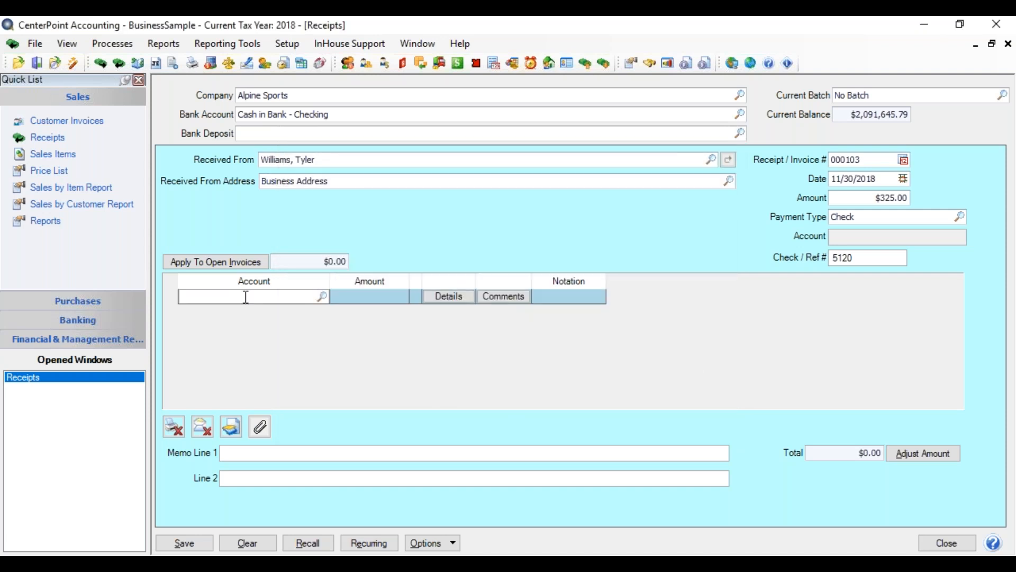
type("rental")
key("Tab")
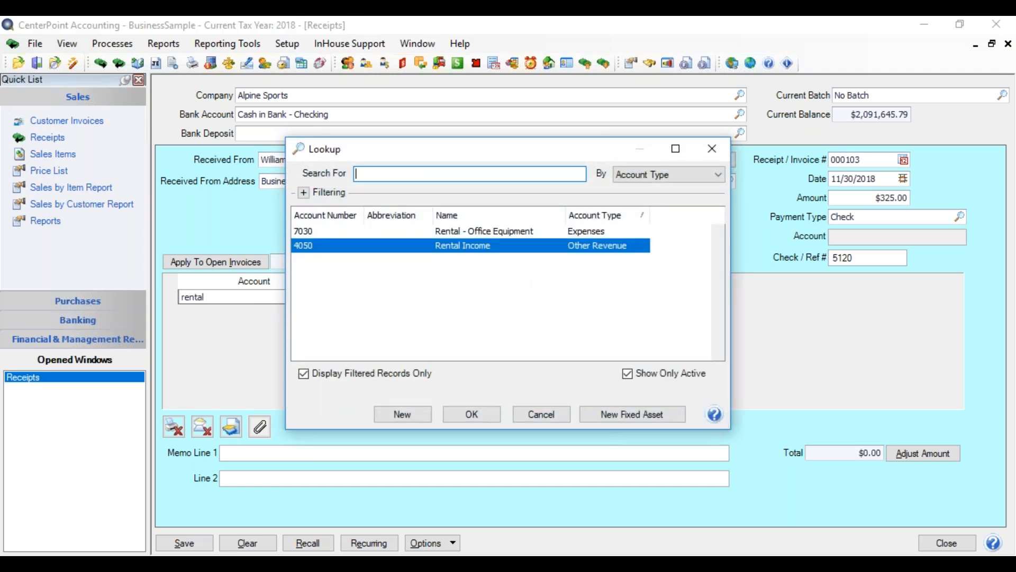
key("Tab")
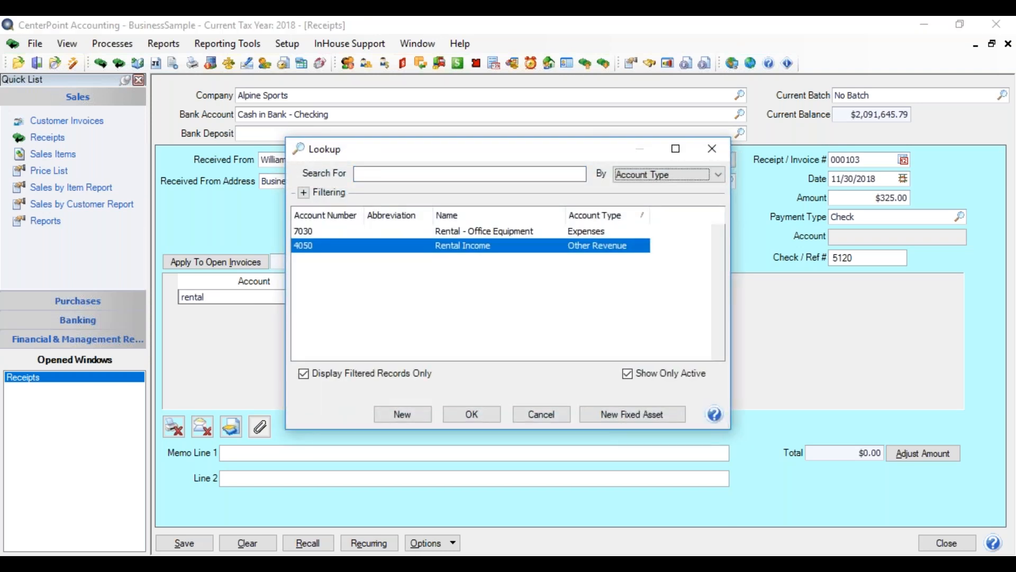
double_click(403, 247)
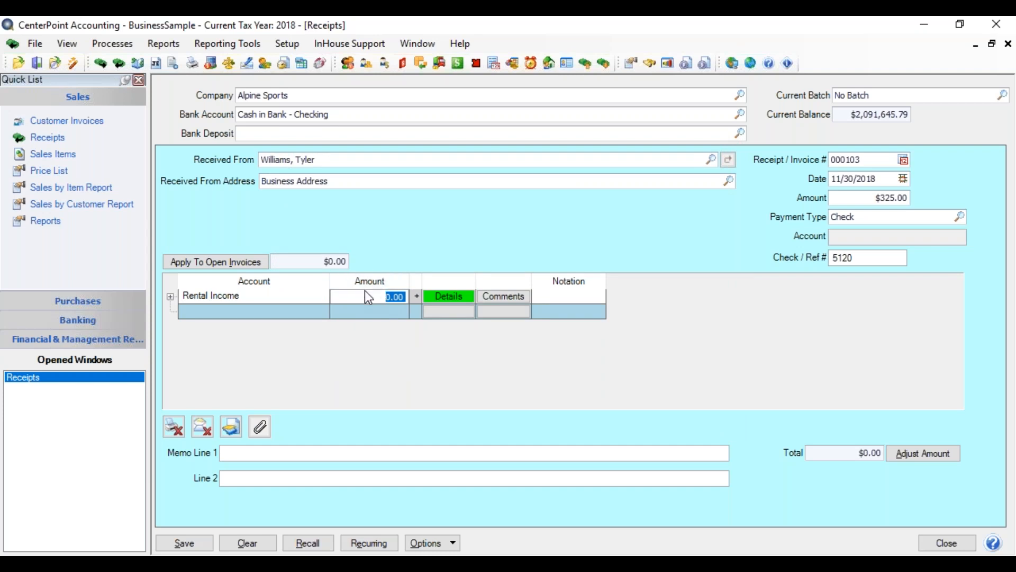
type("325.00")
key("Tab")
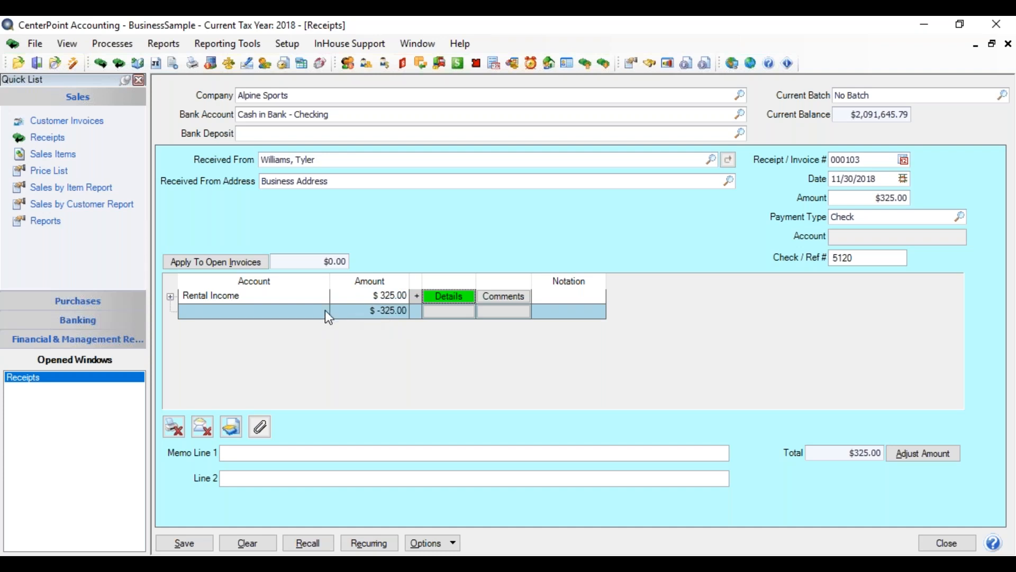
Add the Profit Center column to the receipt's line-item grid.
right_click(564, 312)
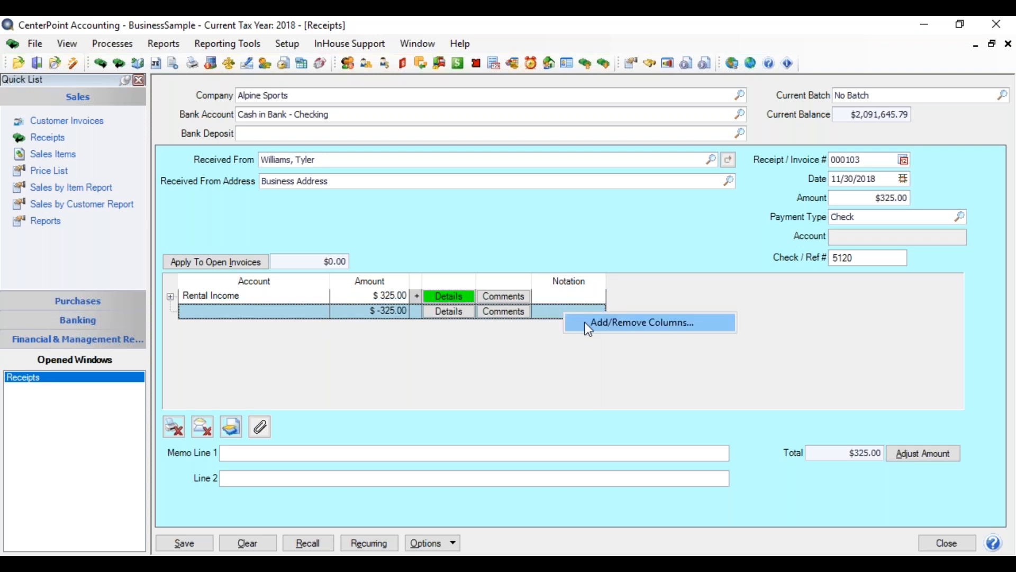
left_click(585, 321)
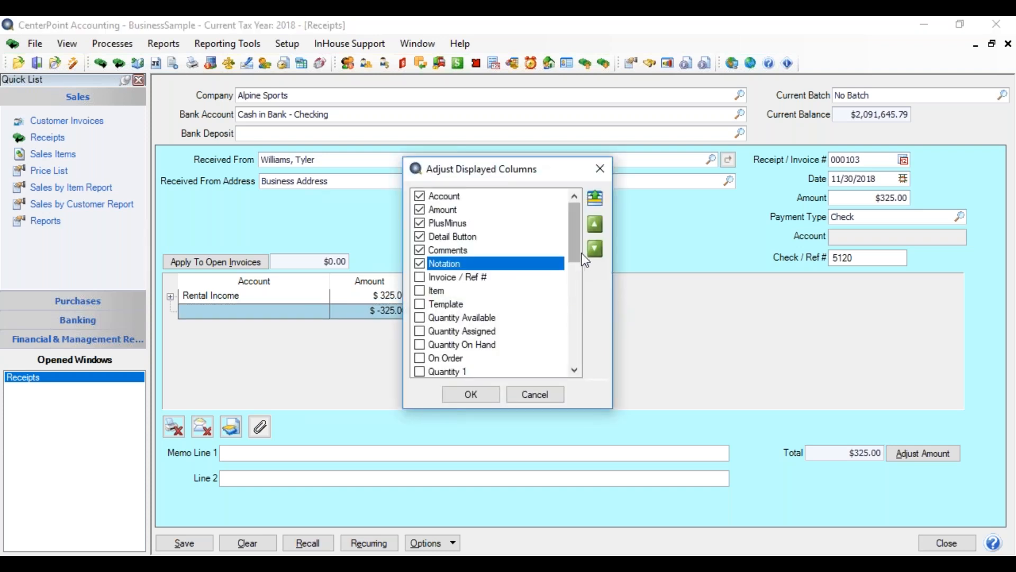
left_click_drag(573, 243, 573, 300)
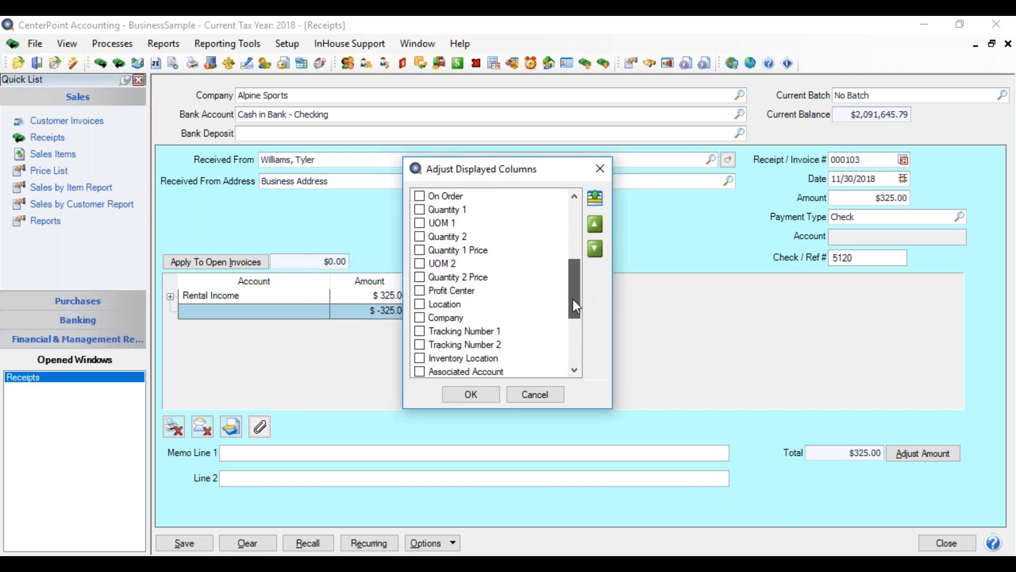
left_click(420, 291)
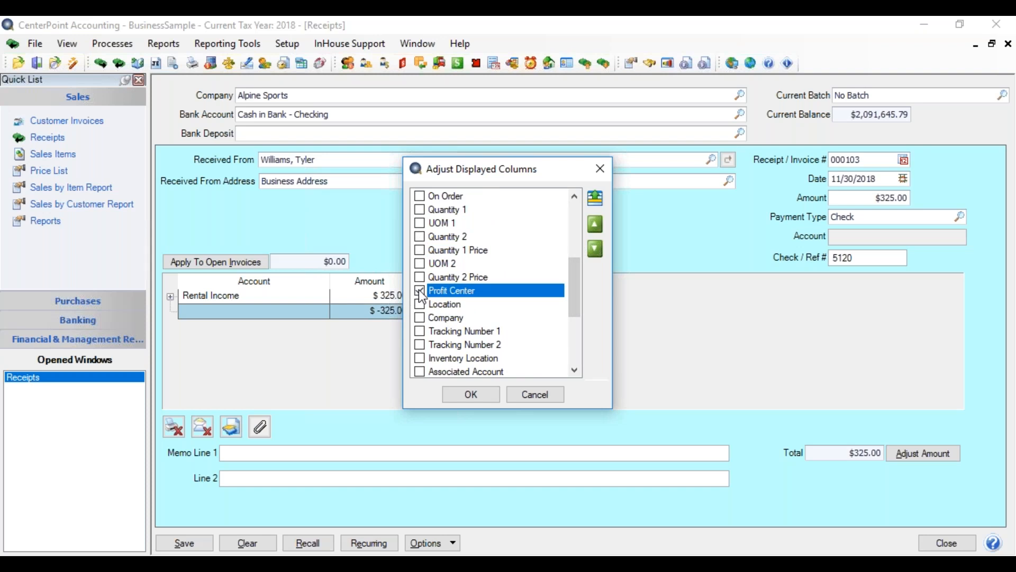
left_click(491, 397)
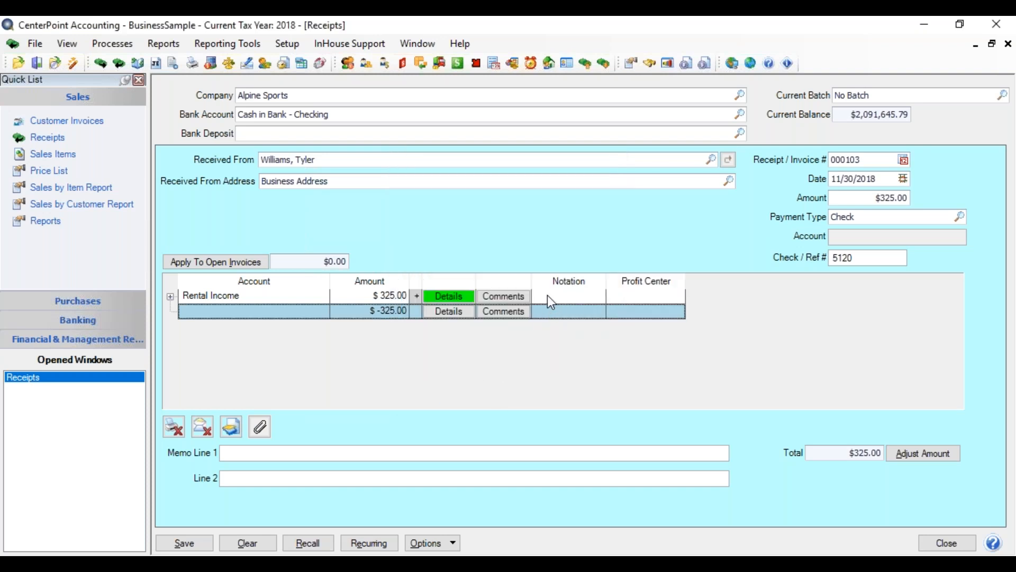
Review the Rental Income line's details and available templates, keeping the DT - Increase Revenue template.
left_click(452, 297)
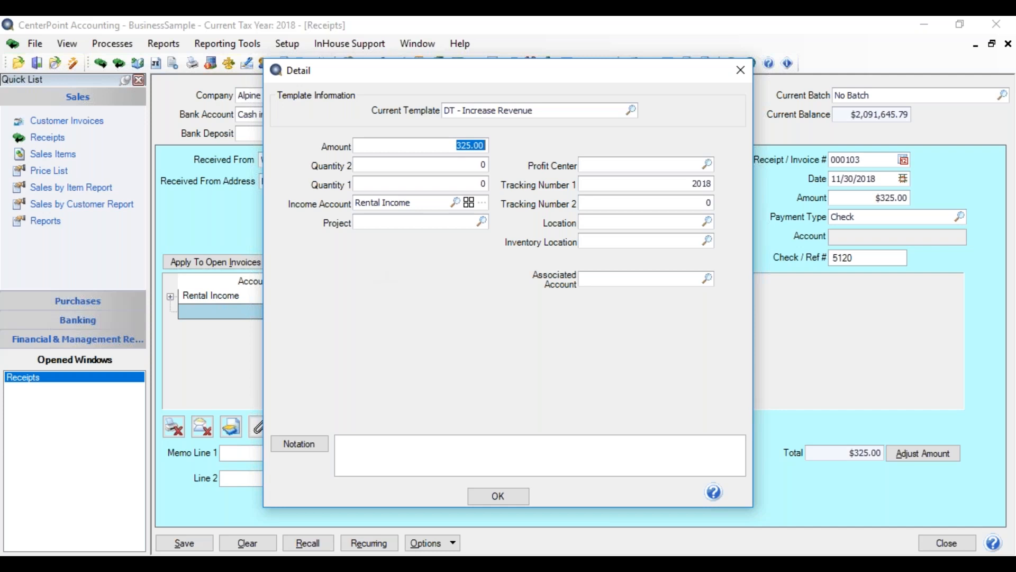
left_click(629, 111)
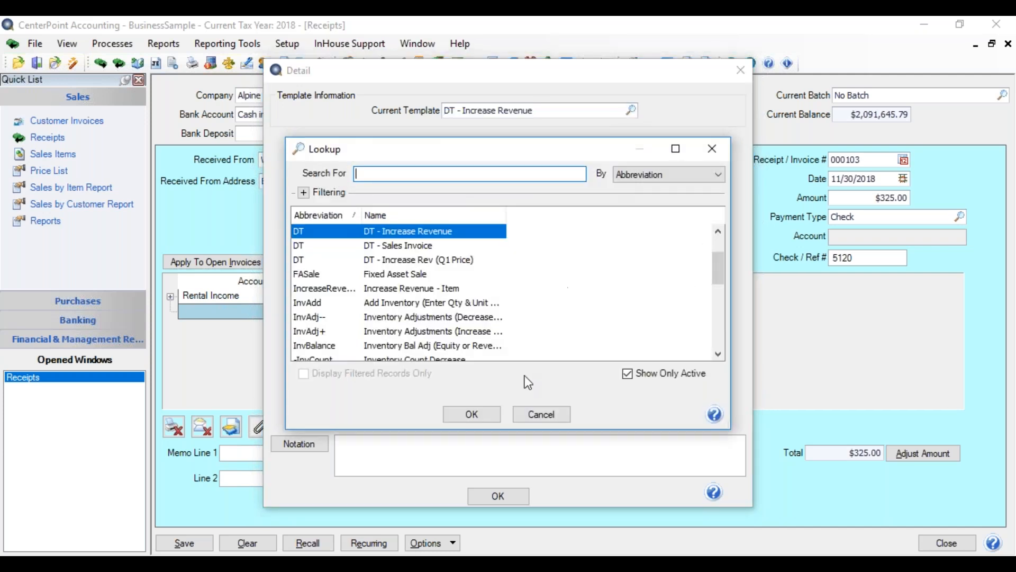
left_click(472, 414)
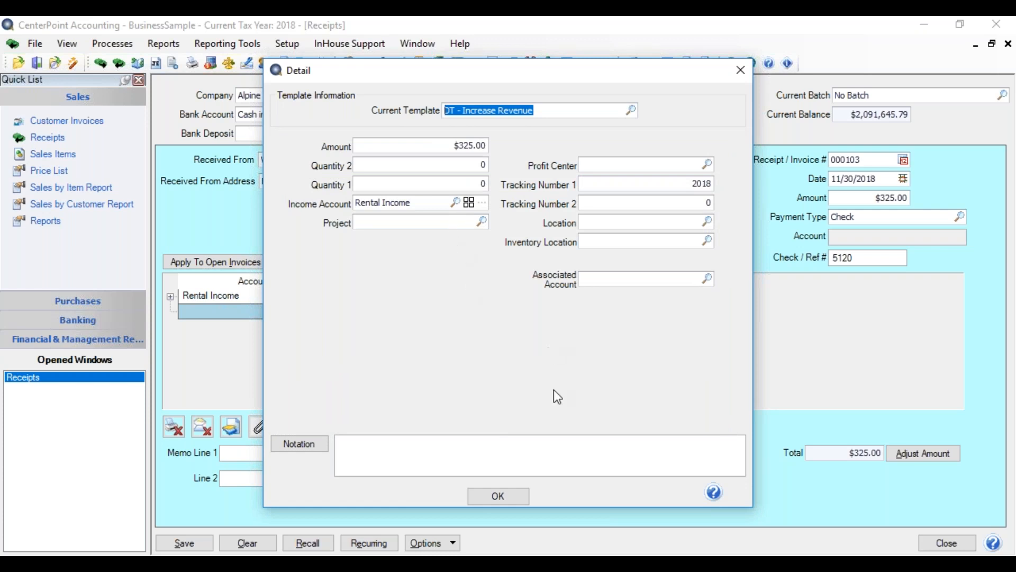
left_click(514, 492)
Enter "monthly rent" as the Rental Income line's notation and clear the whole receipt.
left_click(544, 297)
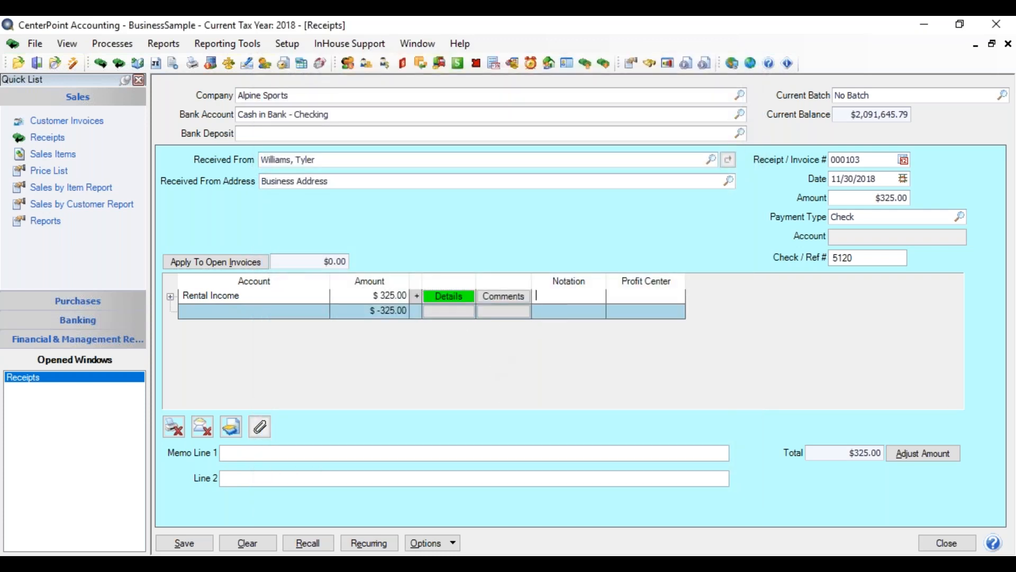
type("monthly rent")
left_click(254, 545)
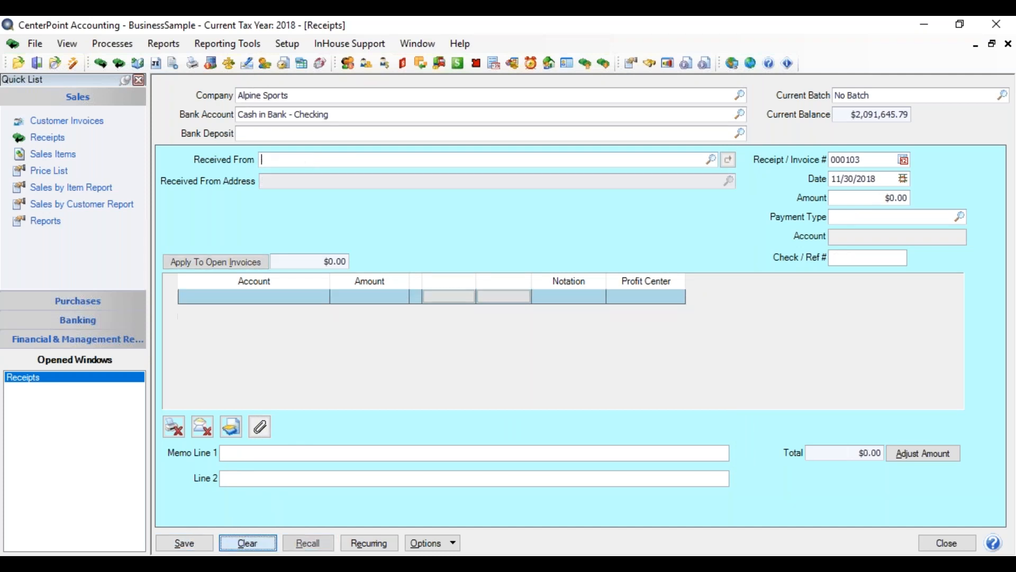
Find the same customer by last name for Received From and recall that customer's previous receipt.
left_click(273, 162)
type("Willi")
key("Tab")
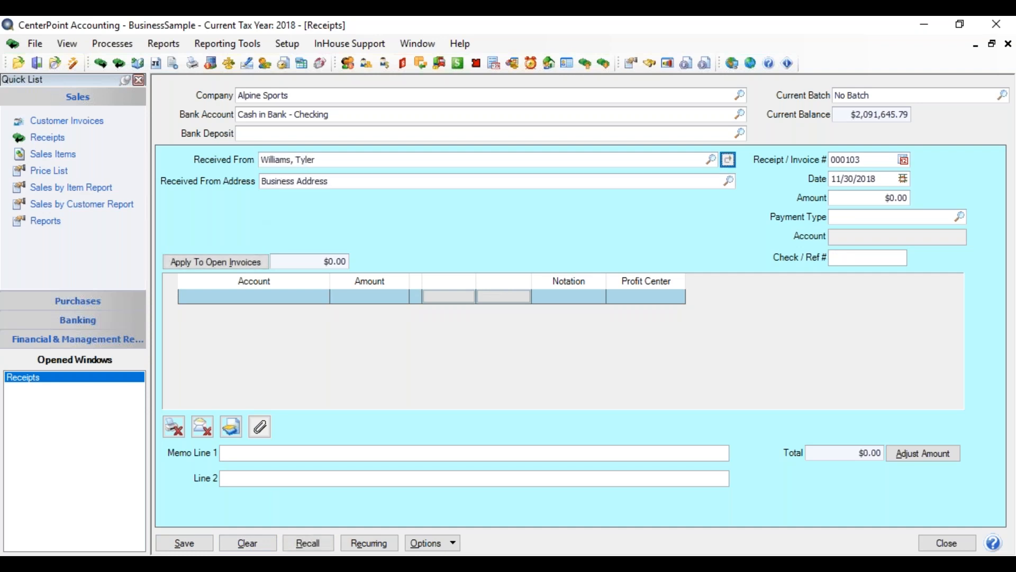
left_click(309, 543)
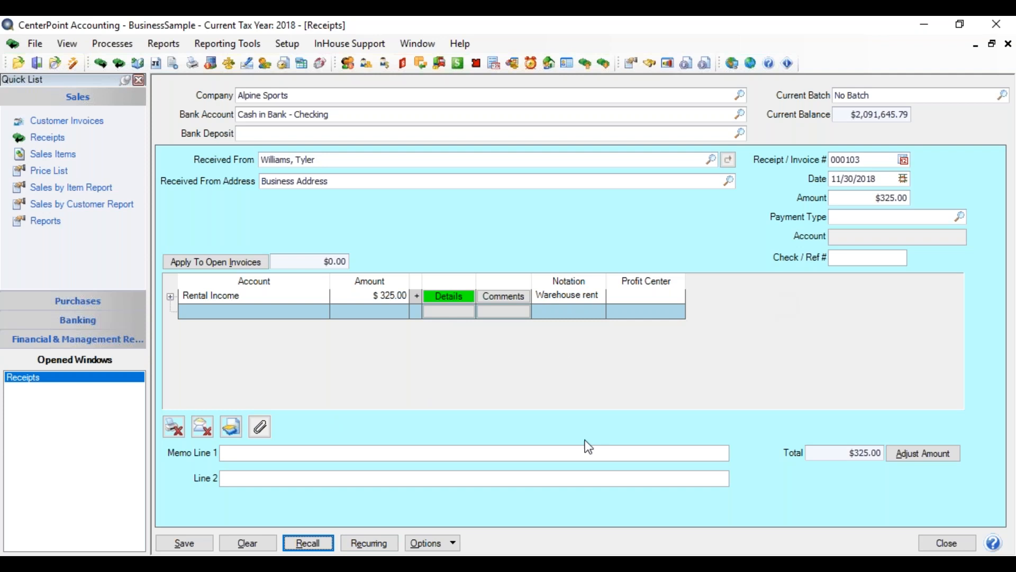
Save a recurring transaction described by the customer's first name and "Rent", with Rental Income as a Fixed Amount of 325.00.
left_click(387, 543)
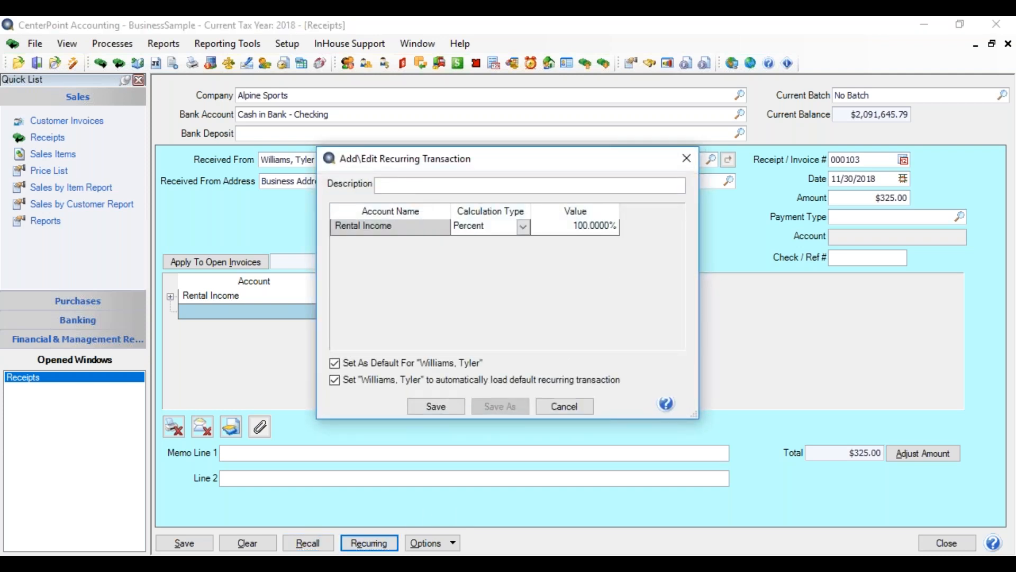
type("Tyler Rent")
left_click(524, 228)
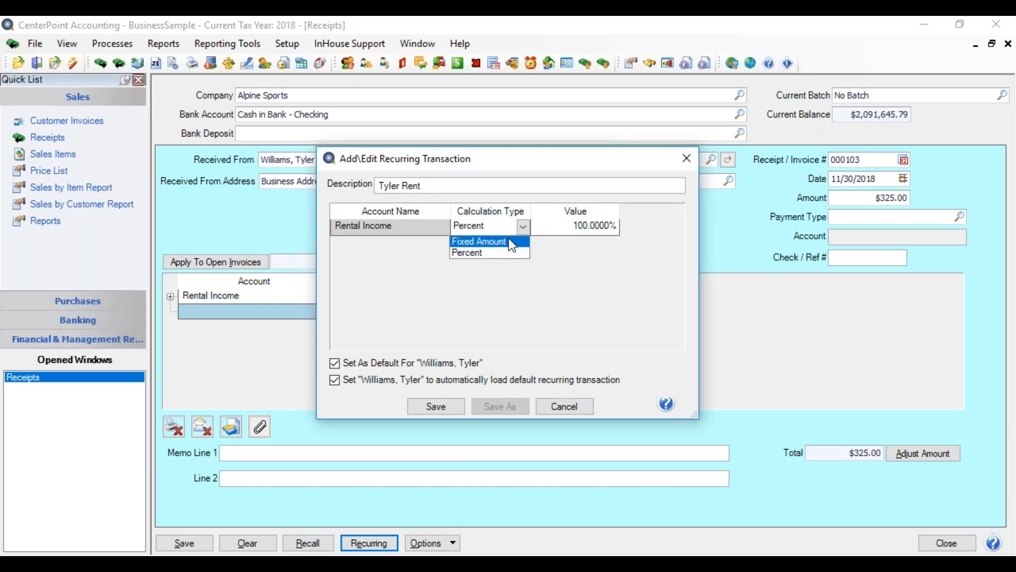
left_click(511, 245)
left_click(579, 229)
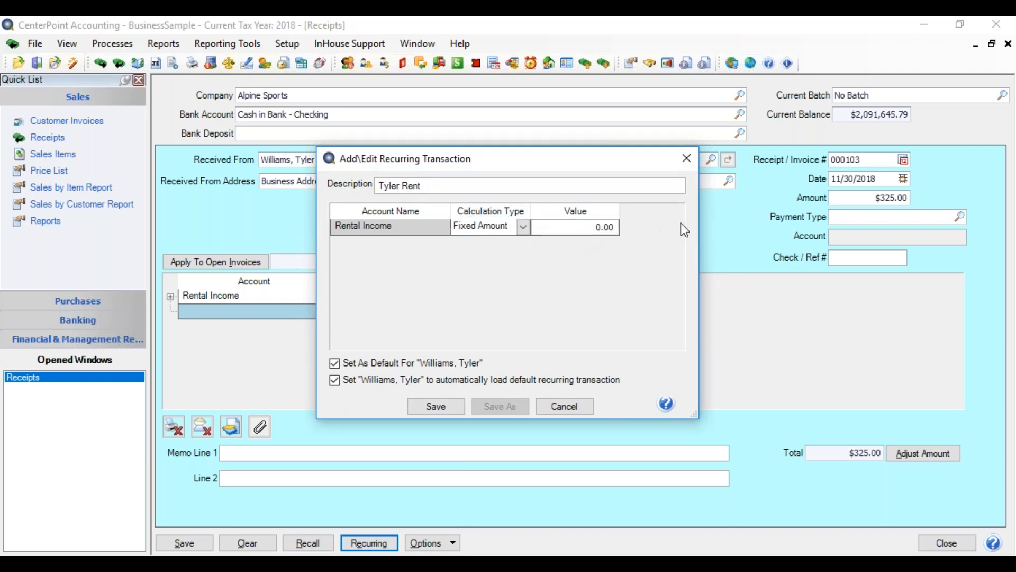
type("325.00")
key("Tab")
left_click(430, 405)
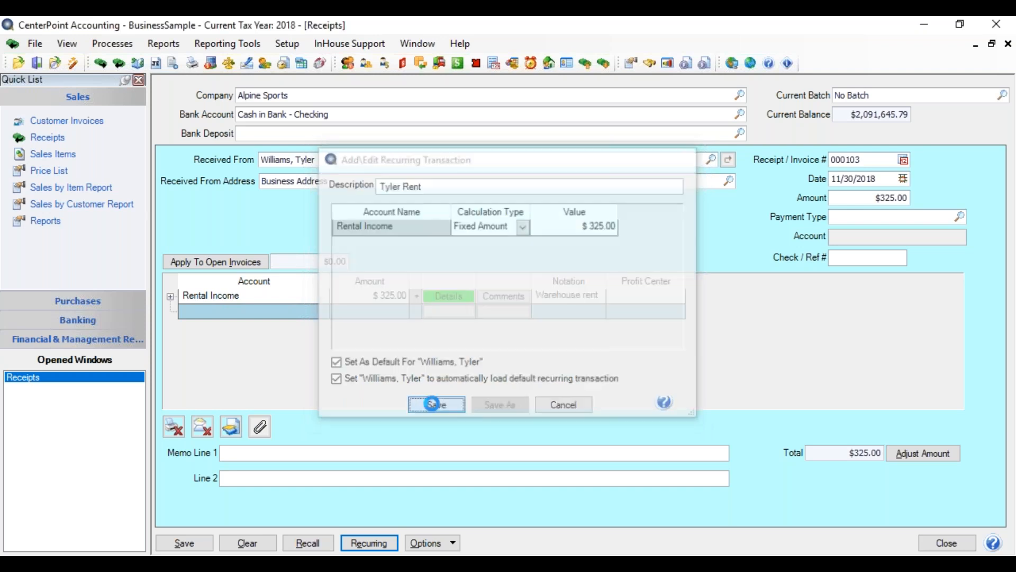
Clear the receipt, reselect the customer by first name to load the recurring transaction, and adjust the receipt amount to the line total.
left_click(253, 537)
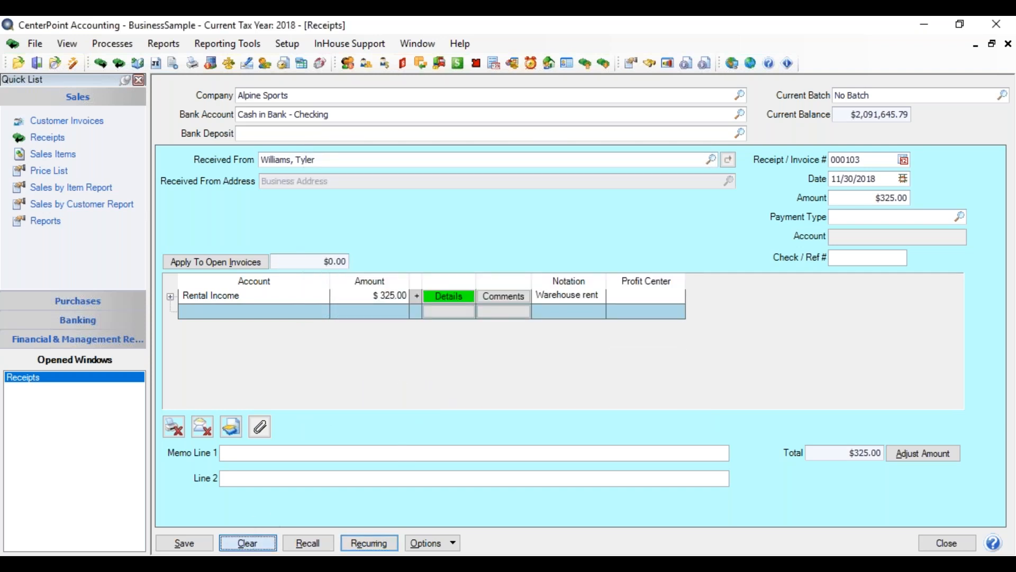
left_click(282, 159)
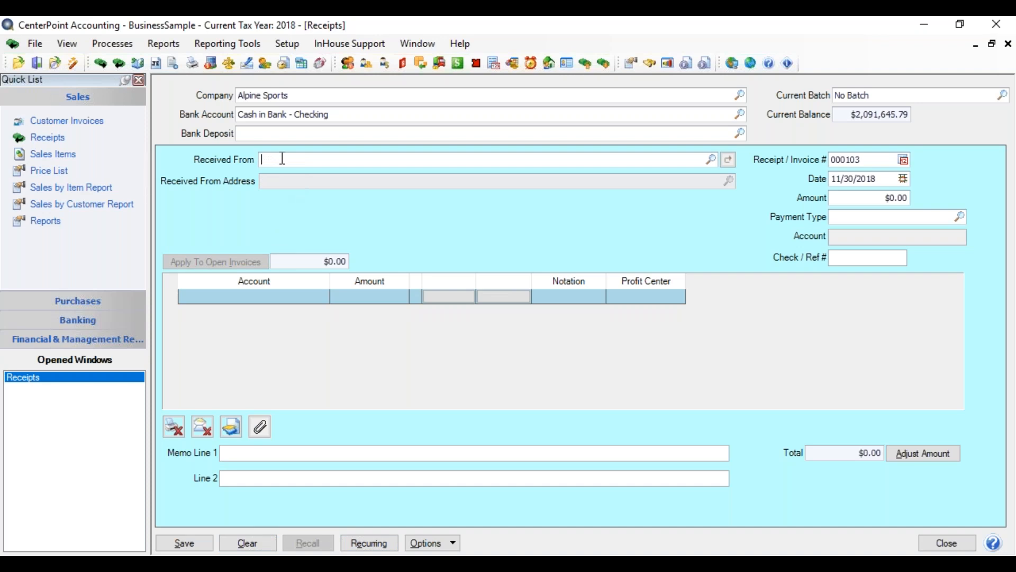
type("tyler")
key("Tab")
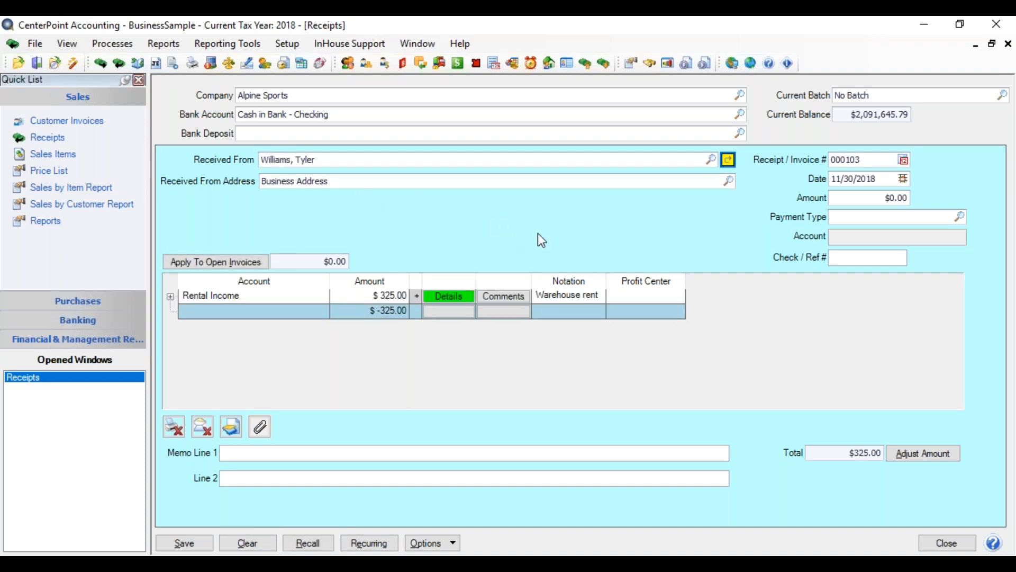
left_click(929, 457)
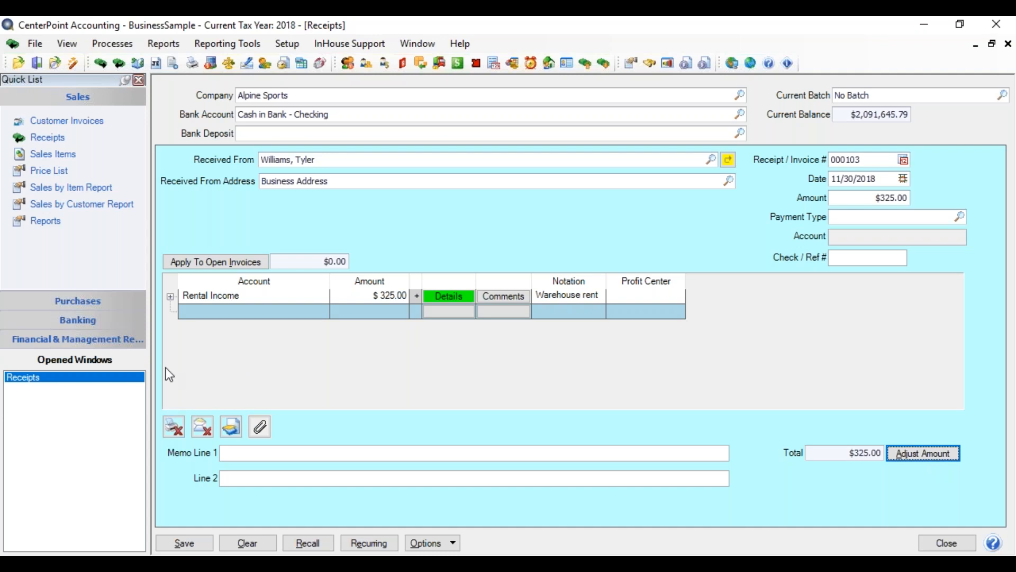
Expand the Rental Income line to examine its debit and credit entries, and collapse it again.
left_click(170, 297)
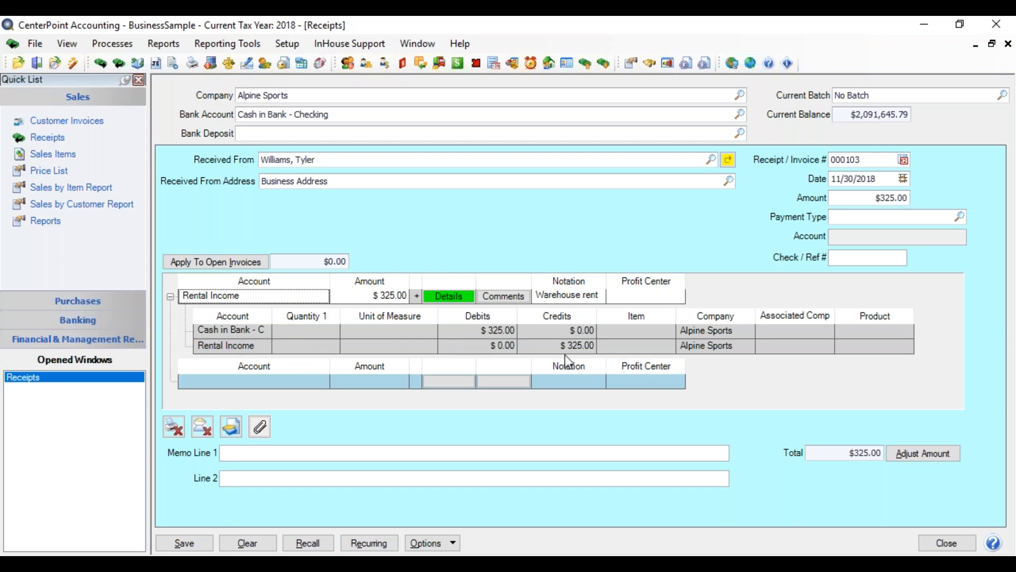
left_click(171, 297)
left_click(217, 314)
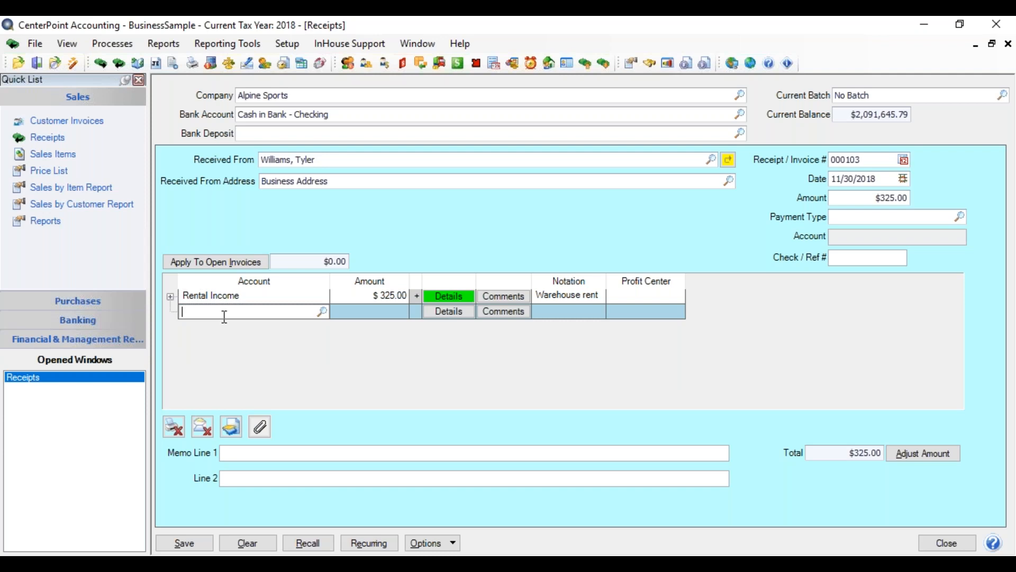
Set the print settings to Print Invoice/Receipt, keeping the listed printer, one copy and the System Default form.
left_click(174, 428)
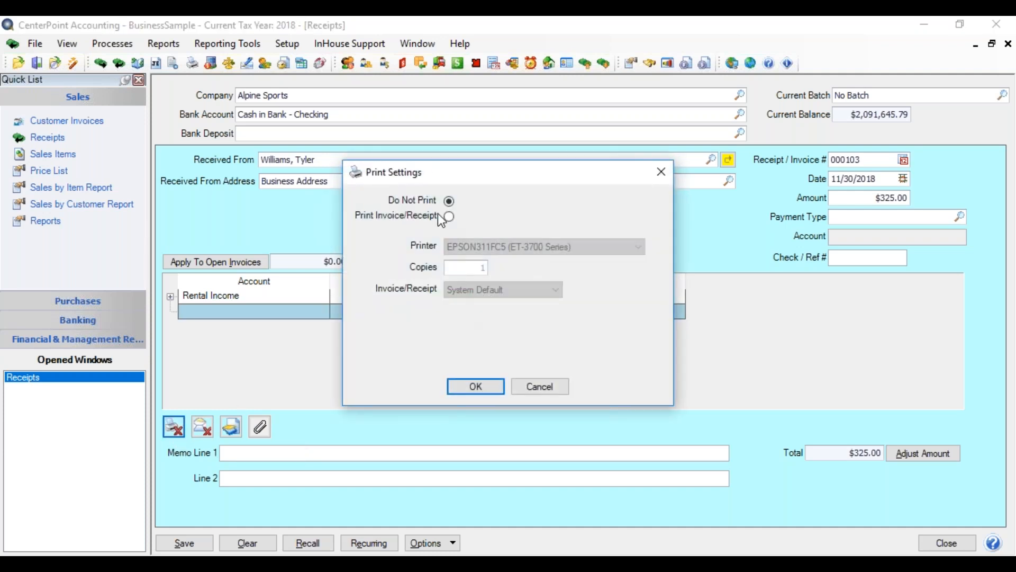
left_click(447, 216)
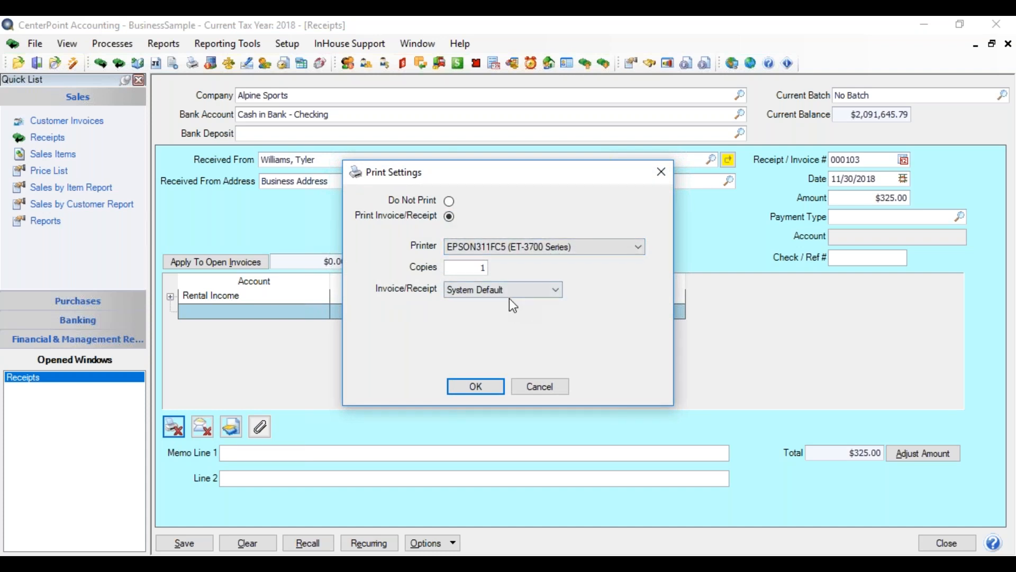
left_click(474, 386)
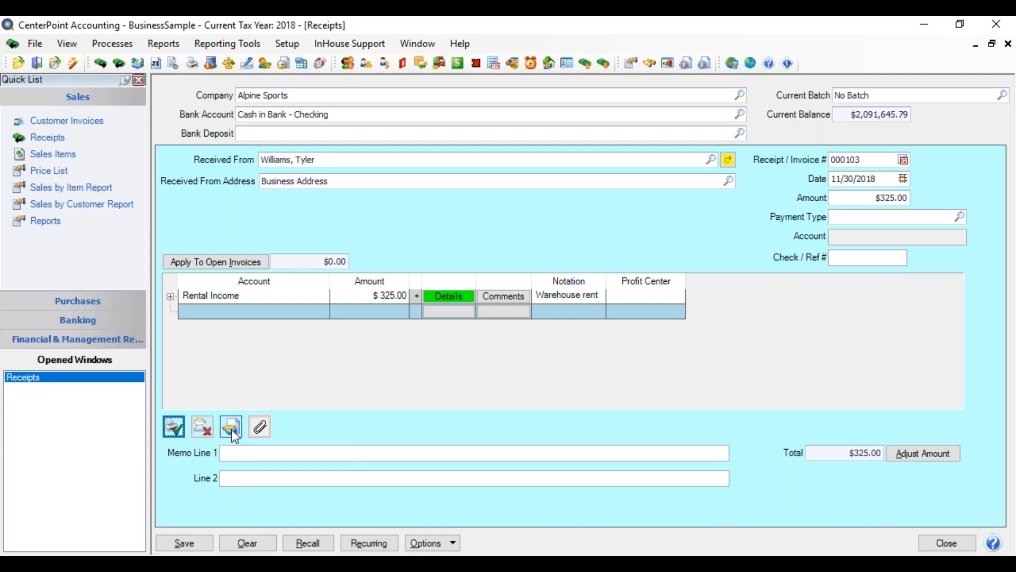
Look at the receipt's attachments window, cancel it, and go to Memo Line 1.
left_click(262, 426)
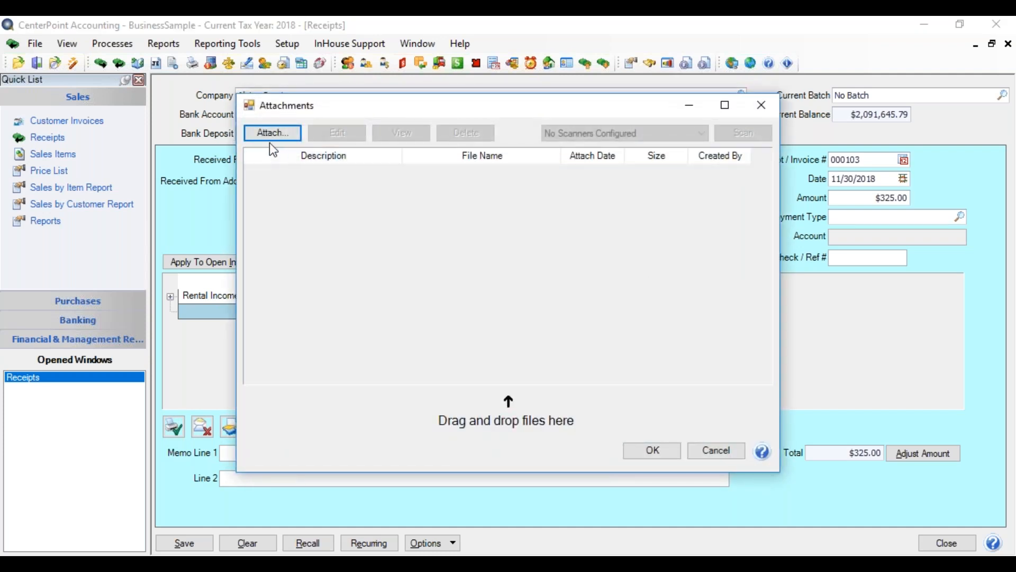
left_click(717, 450)
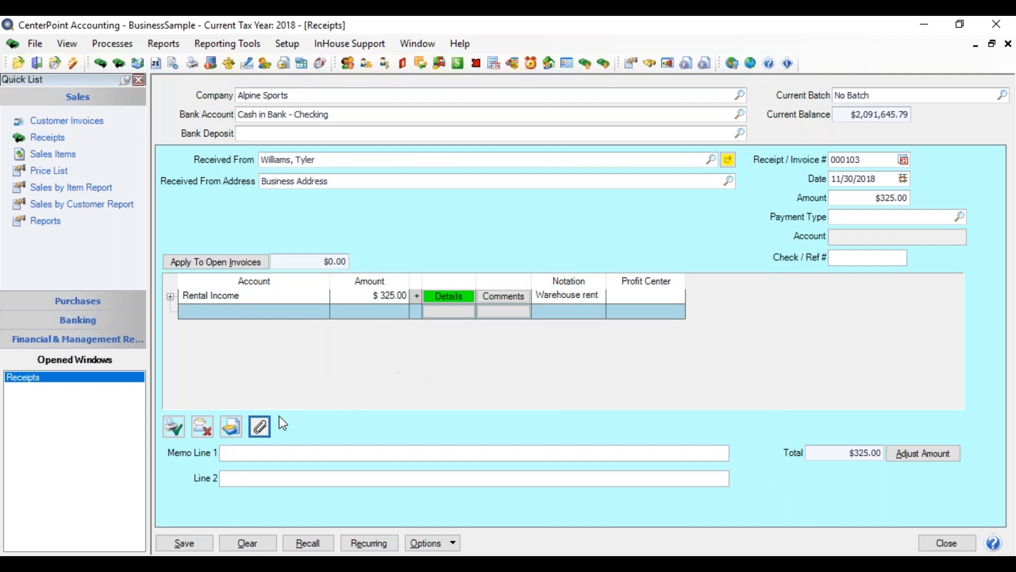
left_click(237, 455)
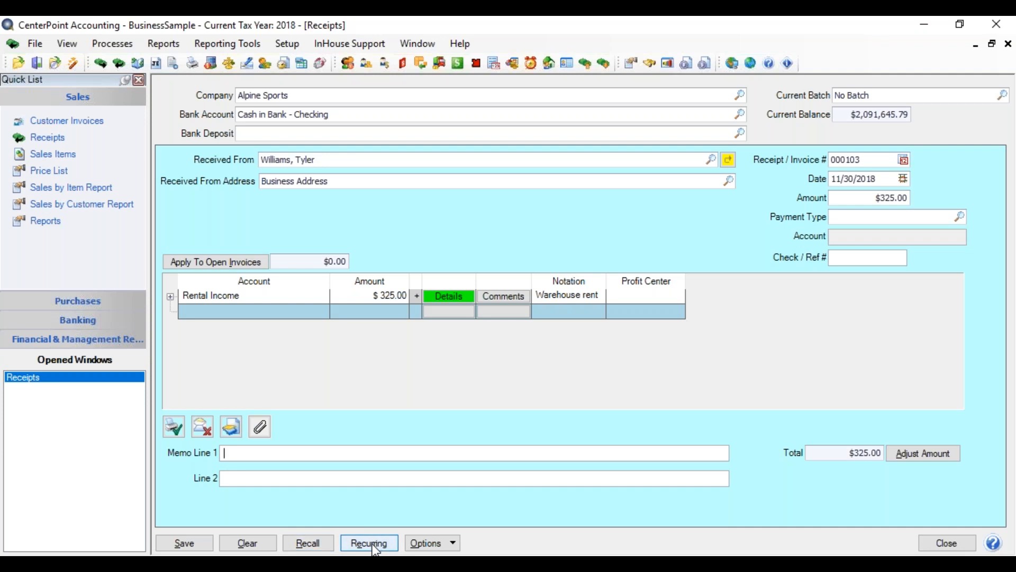
Review the previously entered receipt transactions and the receipt's custom fields and comments, closing each without edits.
left_click(408, 538)
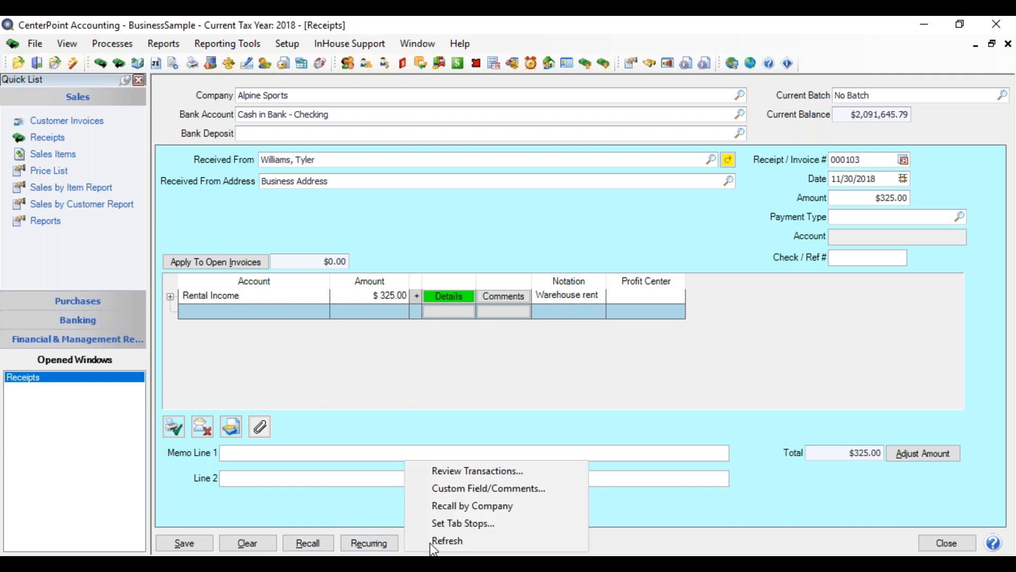
left_click(517, 472)
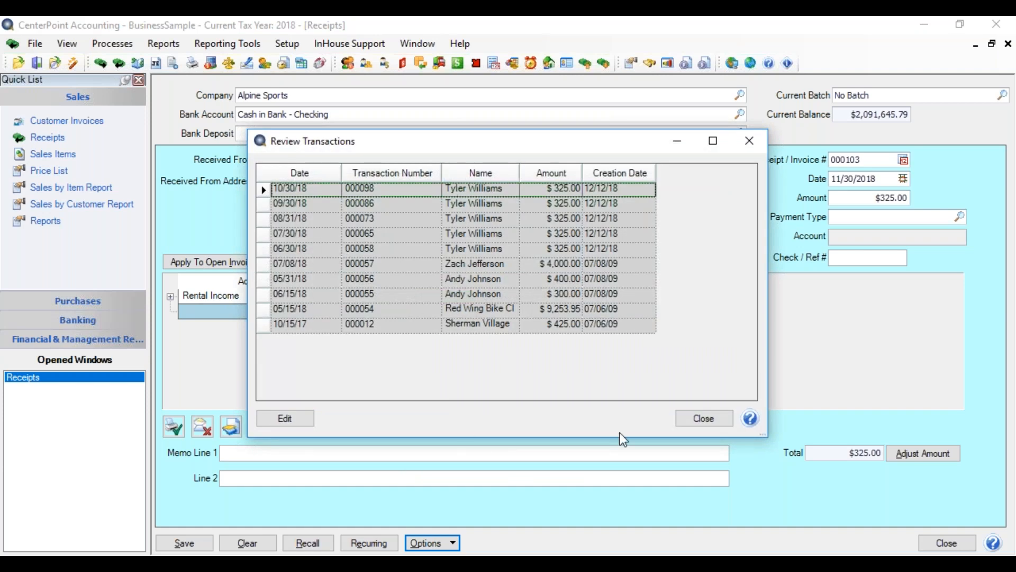
left_click(692, 420)
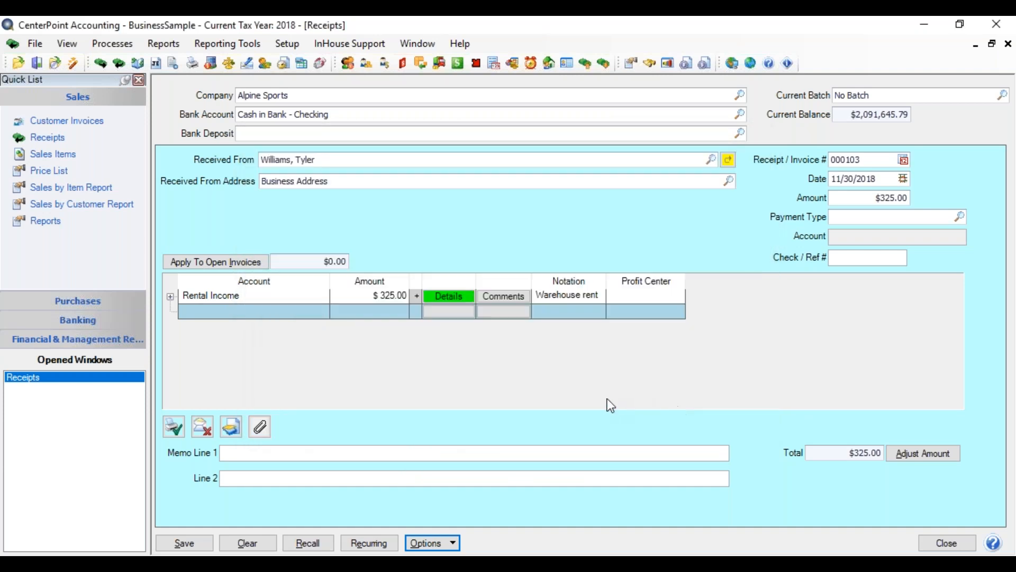
left_click(451, 542)
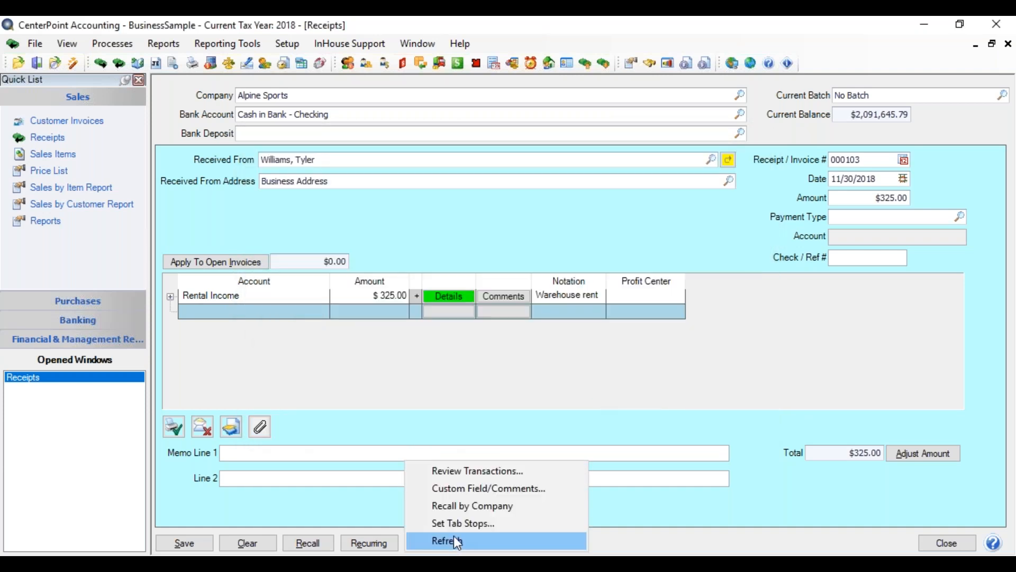
left_click(472, 488)
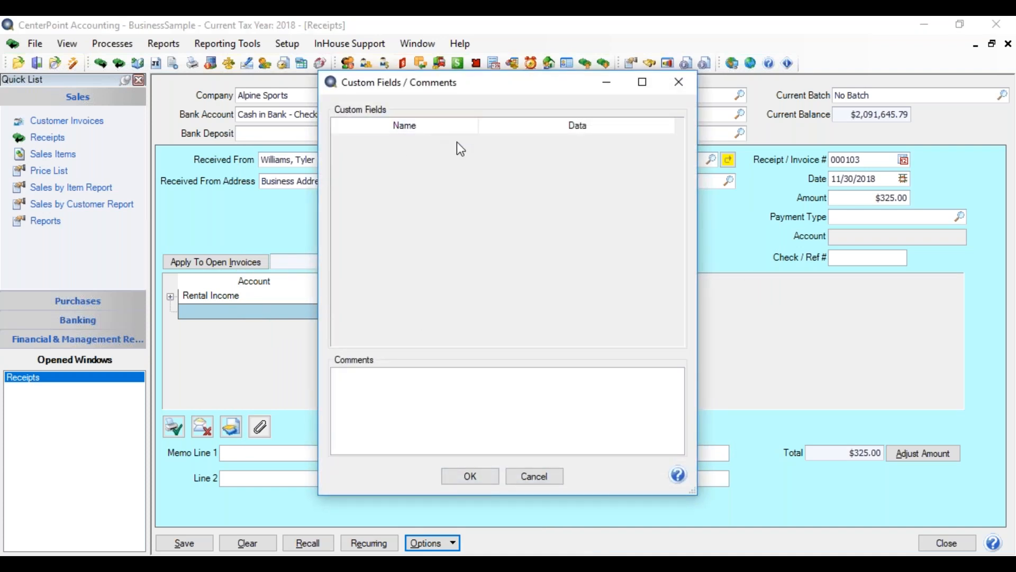
left_click(531, 474)
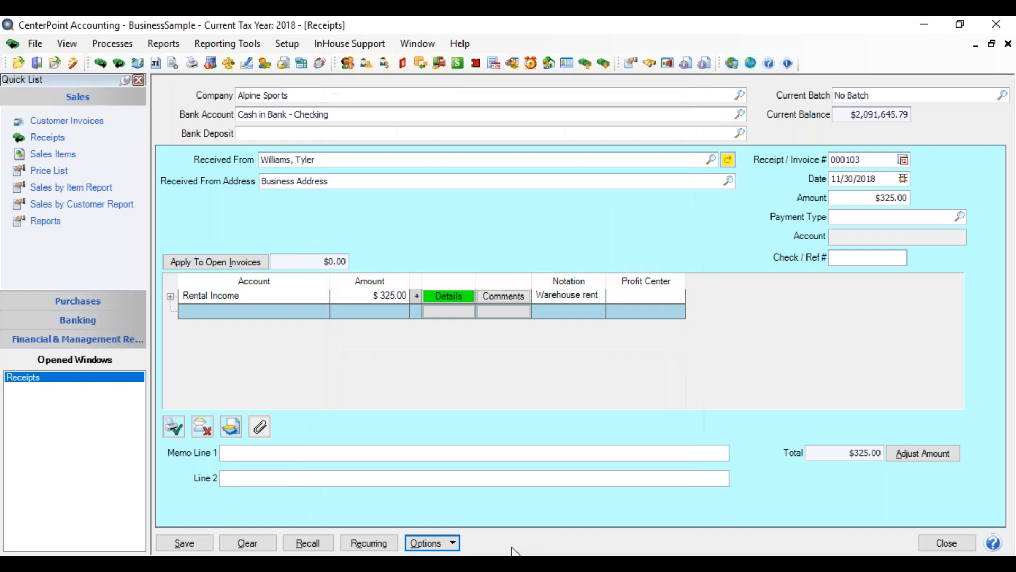
Choose the Recall by Company option for the receipt screen.
left_click(457, 547)
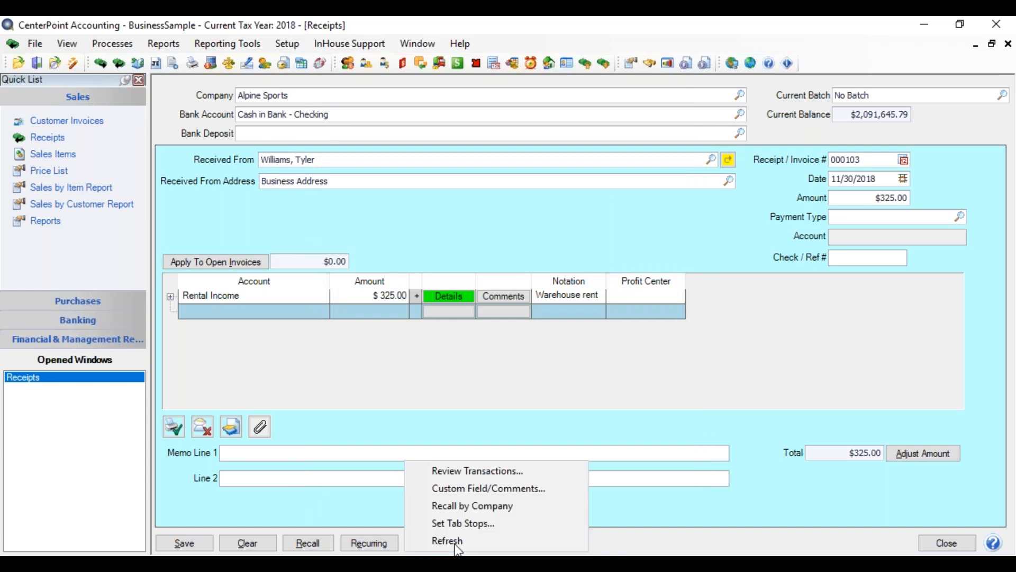
left_click(466, 507)
Look through the receipt screen's tab stop list, cancel it, and refresh the screen.
left_click(456, 540)
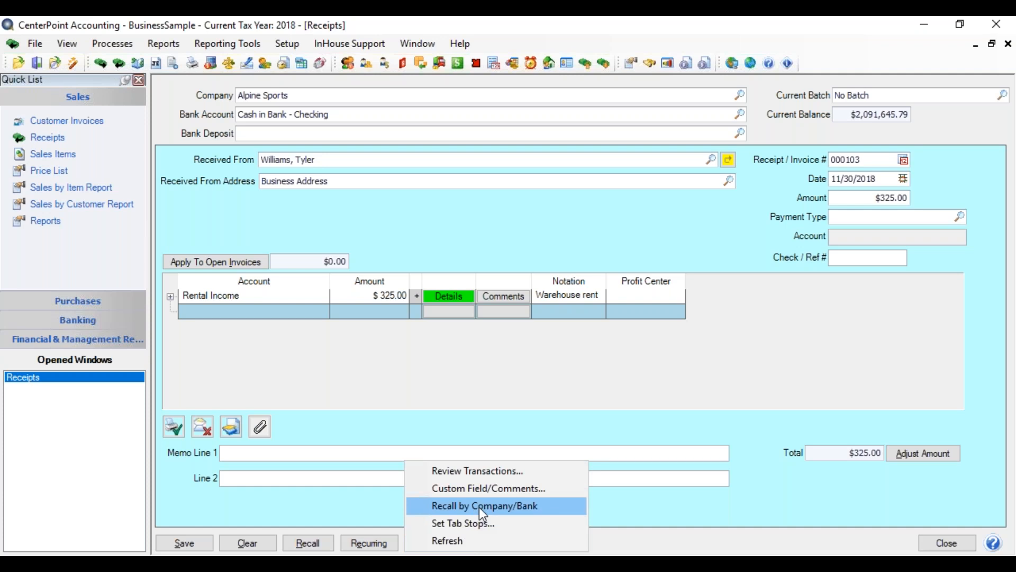
left_click(484, 522)
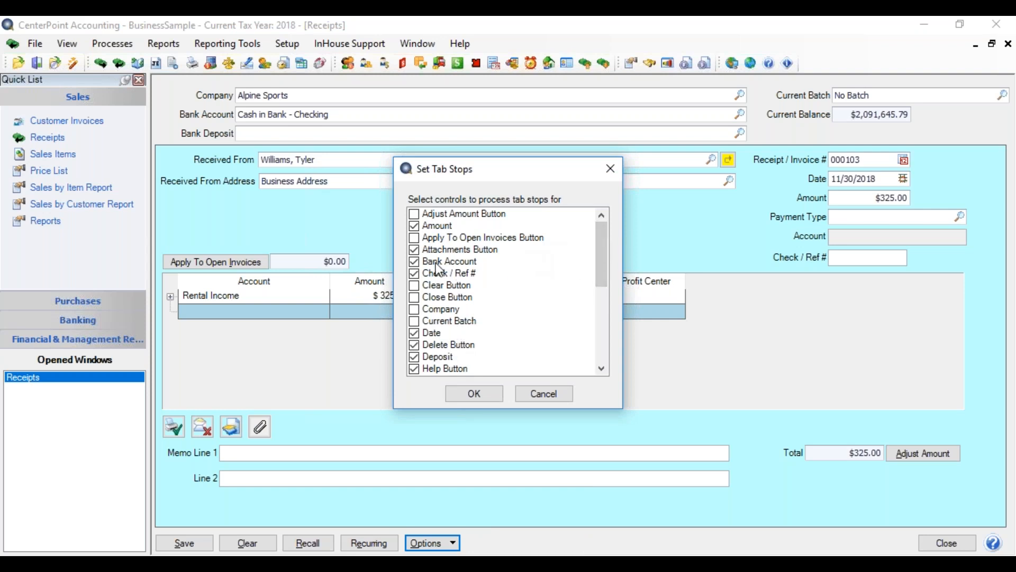
left_click_drag(606, 260, 605, 302)
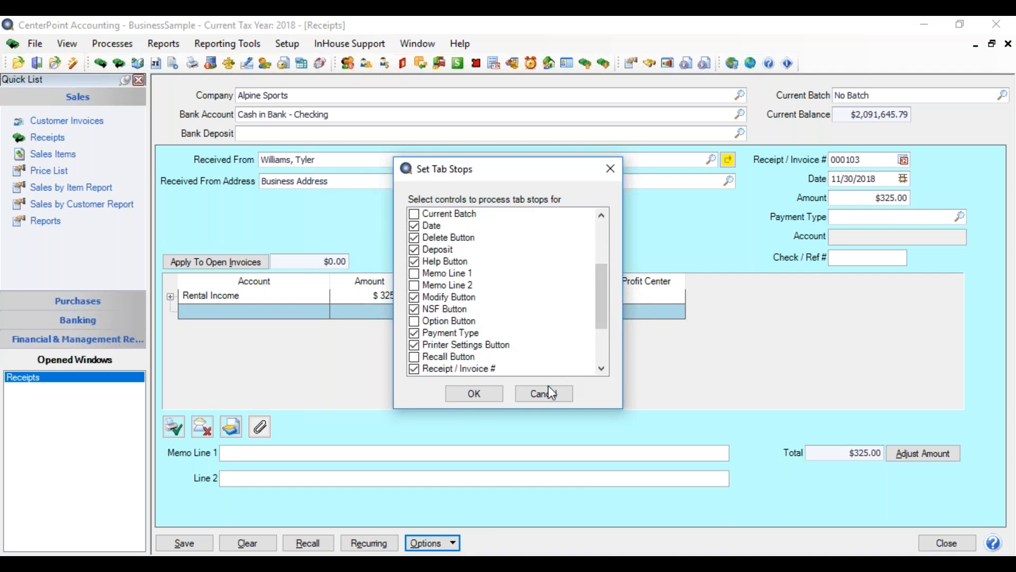
left_click(542, 397)
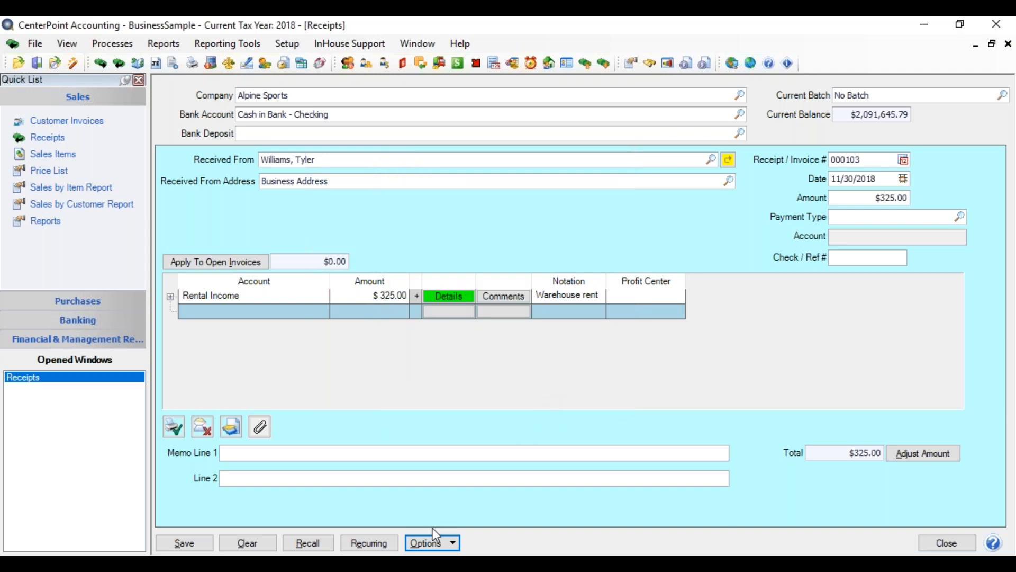
left_click(430, 545)
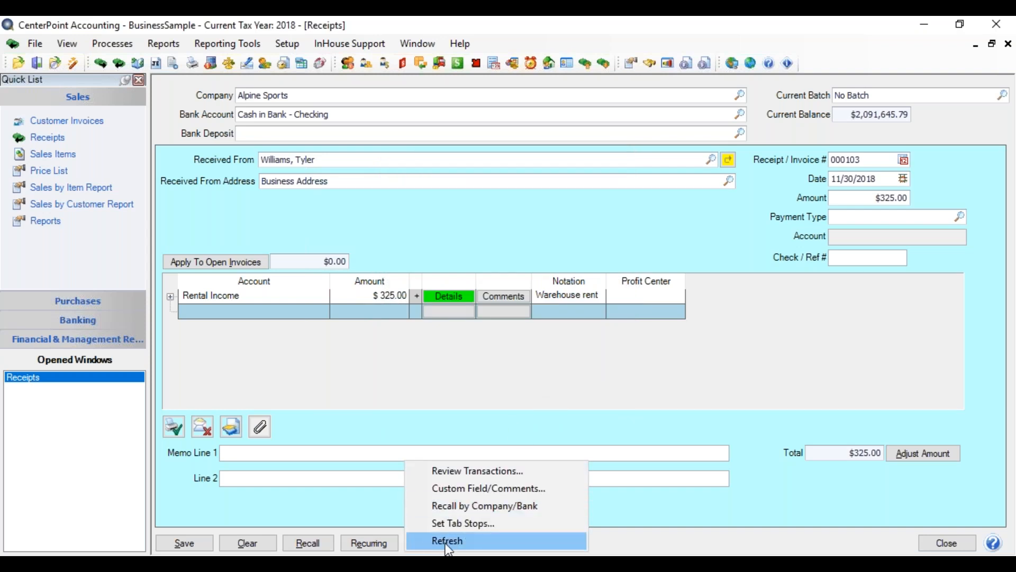
left_click(448, 541)
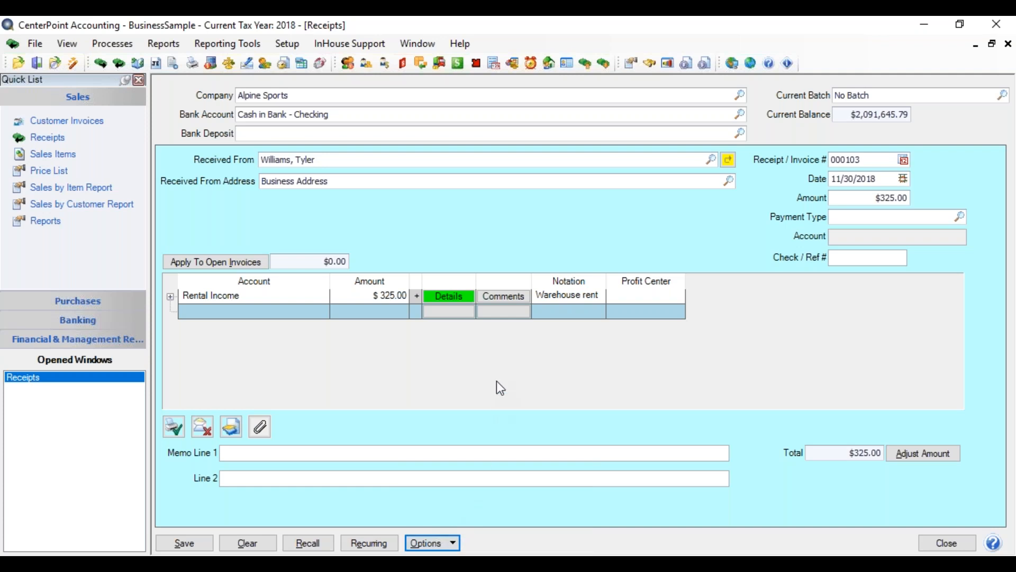